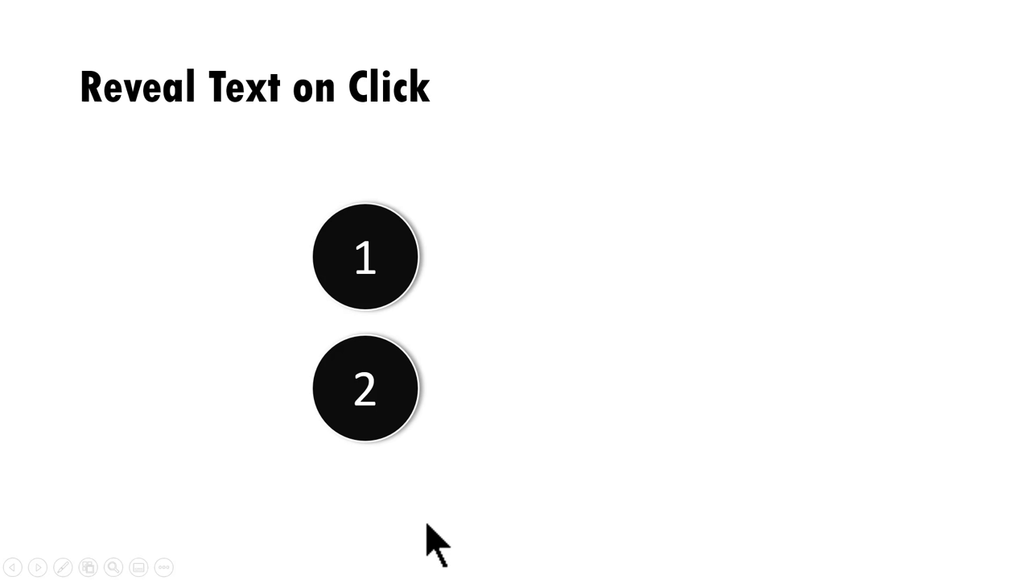
# - Click through the slide show demo to reveal the banner beside circle 1, then return to slide 3
pyautogui.click(598, 441)
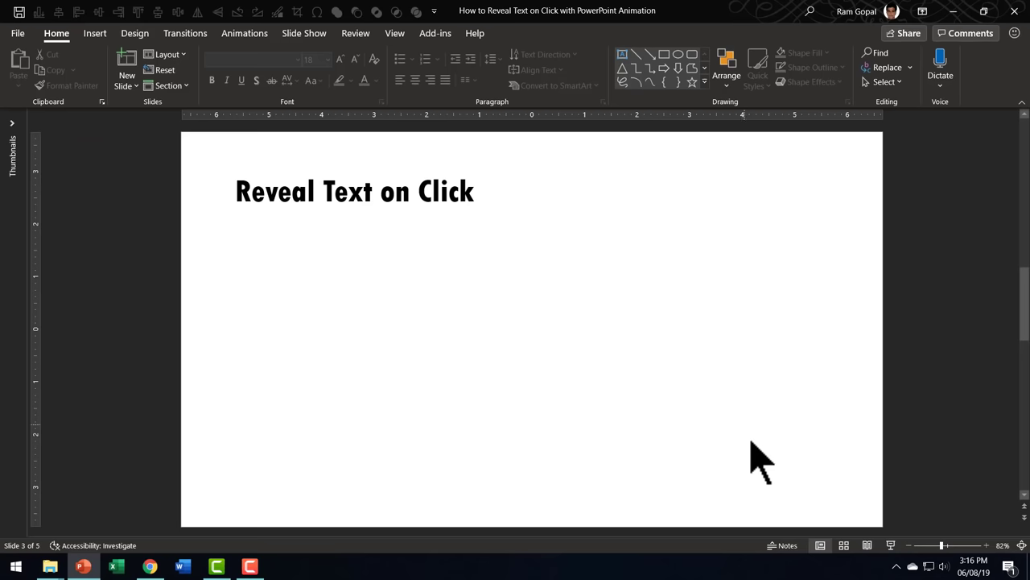
# - Draw an oval circle below the title and duplicate it to its right
pyautogui.click(705, 82)
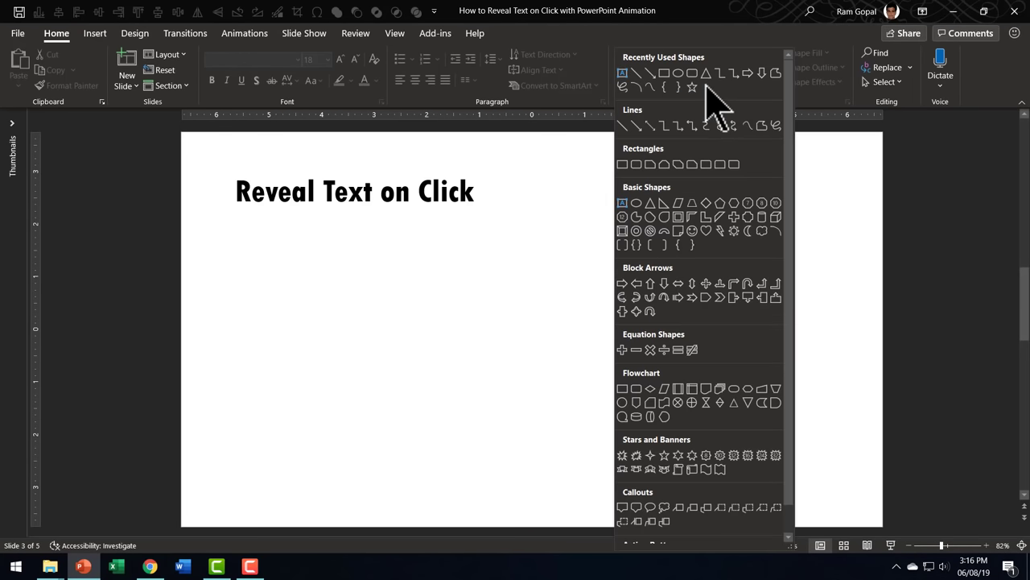
pyautogui.click(637, 203)
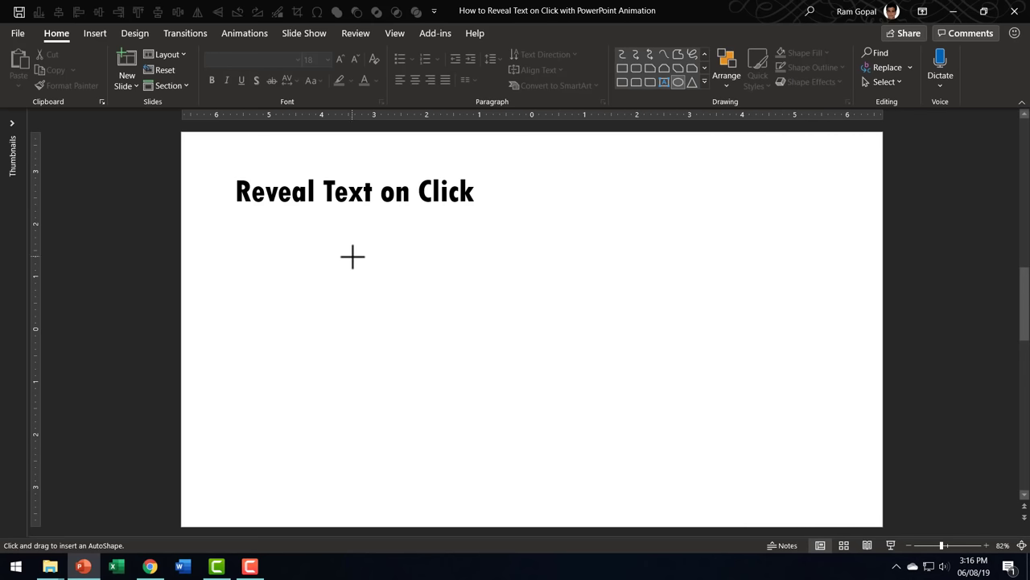
pyautogui.moveTo(353, 257)
pyautogui.mouseDown()
pyautogui.moveTo(405, 343)
pyautogui.moveTo(402, 334)
pyautogui.mouseUp()
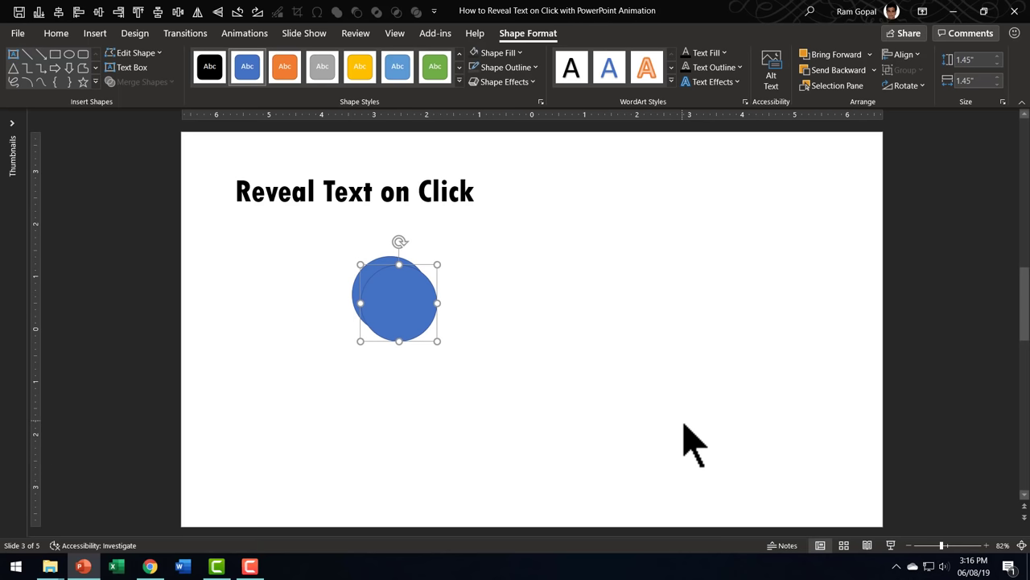
pyautogui.moveTo(414, 322); pyautogui.dragTo(480, 309)
# - Apply the black gradient shape style to the left circle
pyautogui.click(741, 405)
pyautogui.click(384, 314)
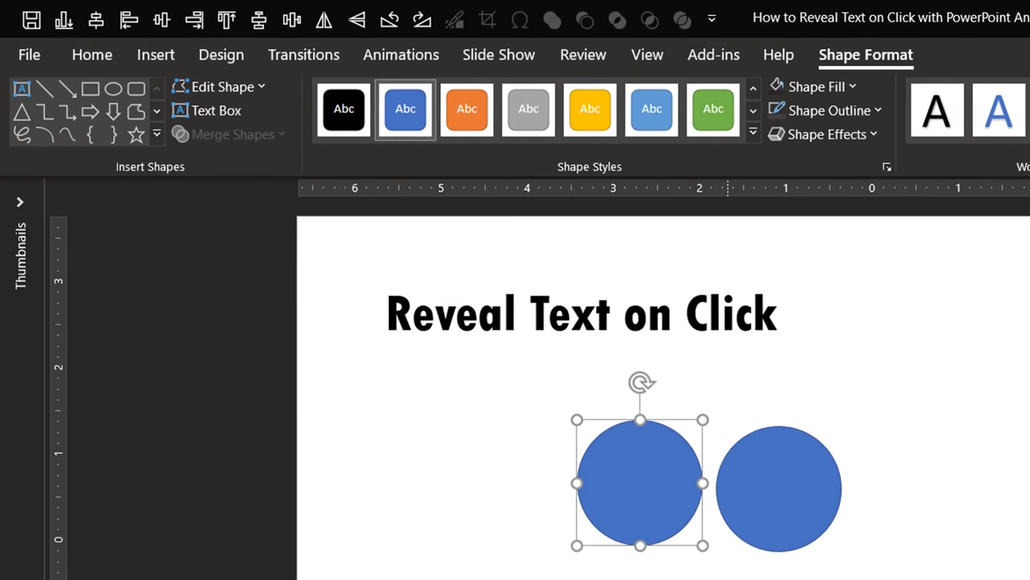
pyautogui.click(753, 134)
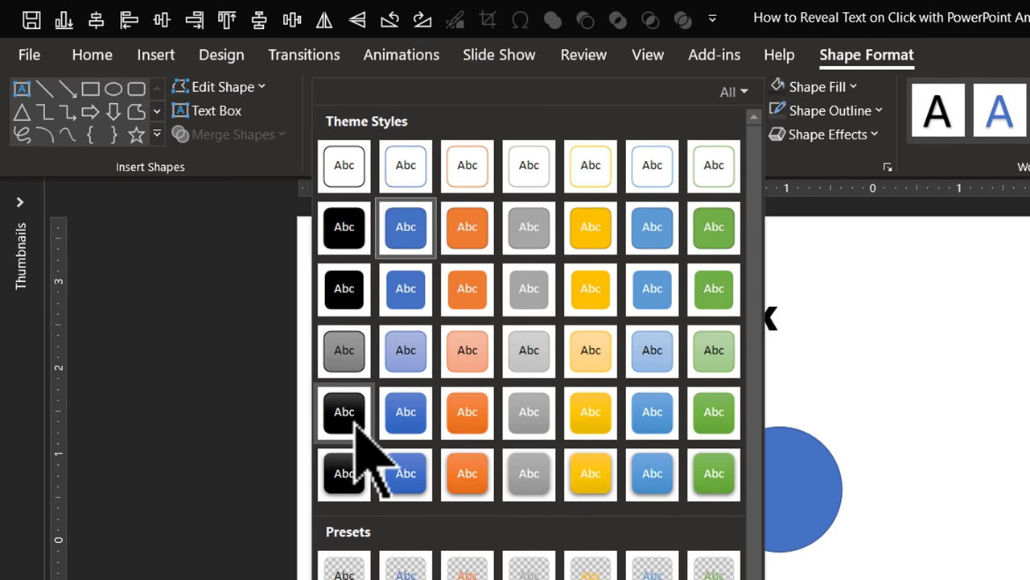
pyautogui.click(355, 420)
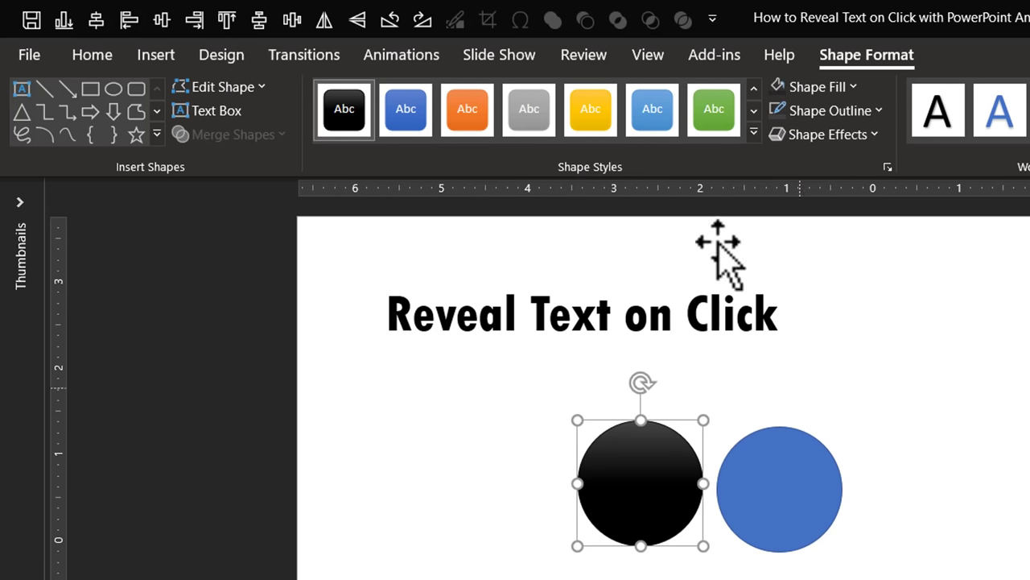
# - Give the left circle a white outline 2¼ pt thick
pyautogui.click(817, 110)
pyautogui.click(775, 163)
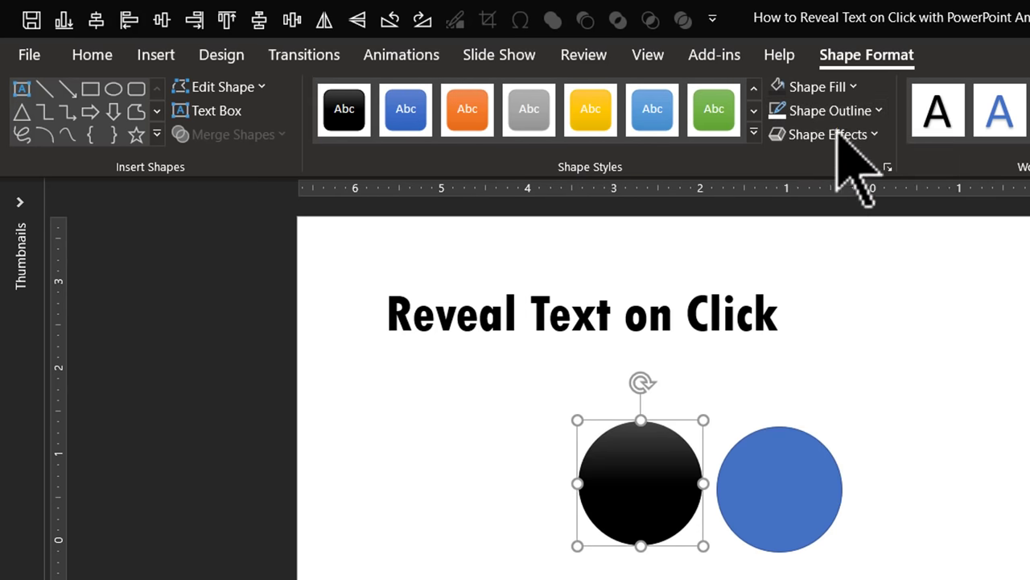
pyautogui.click(874, 110)
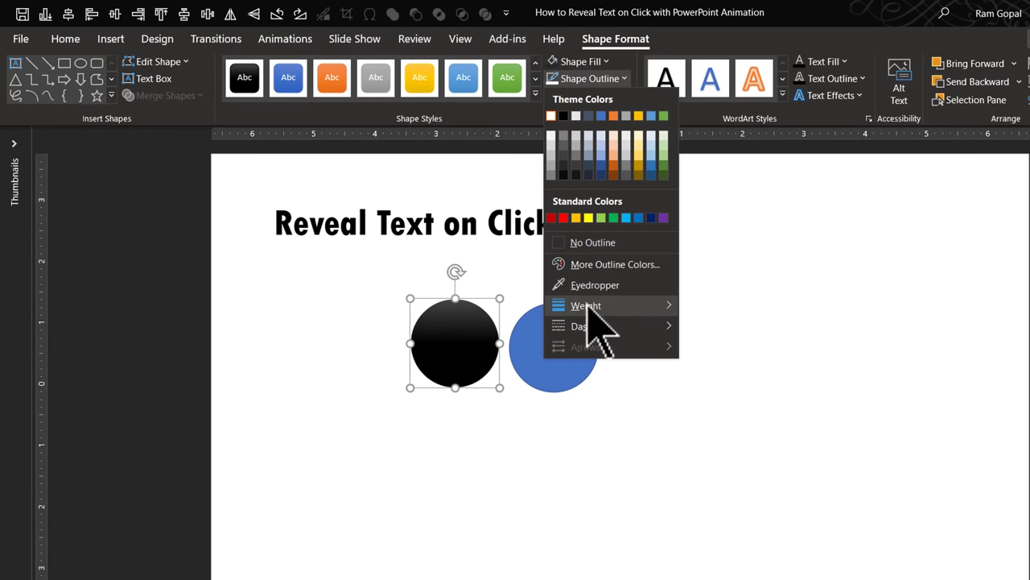
pyautogui.moveTo(588, 306)
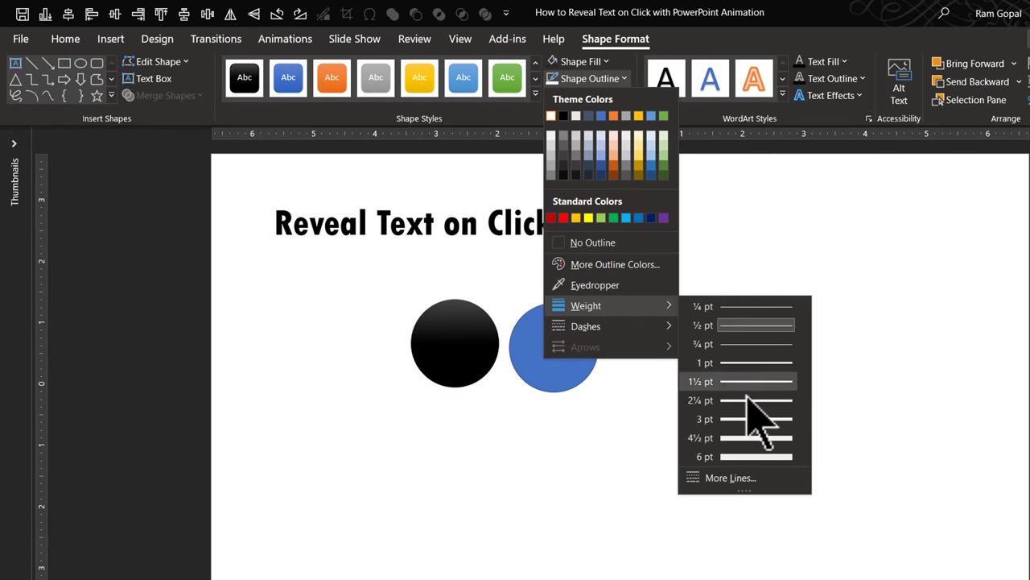
pyautogui.click(751, 407)
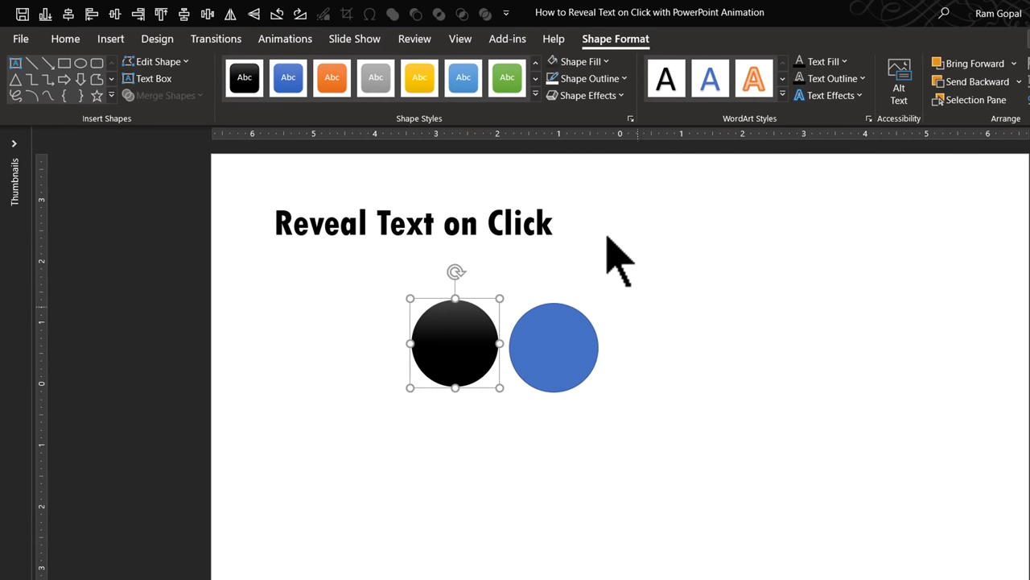
# - Add an Offset: Right outer shadow to the left circle
pyautogui.click(610, 97)
pyautogui.moveTo(613, 170)
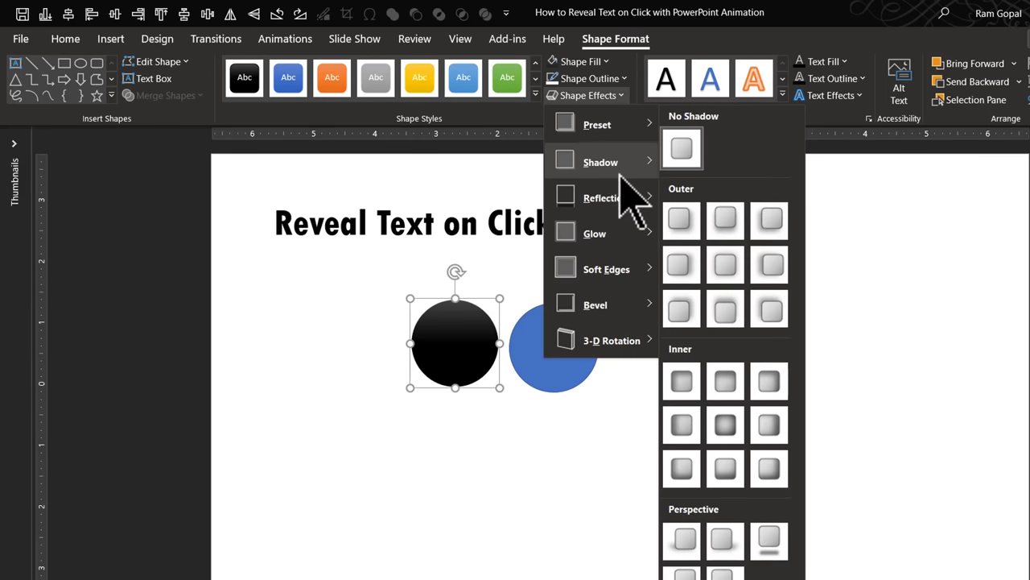
pyautogui.click(691, 271)
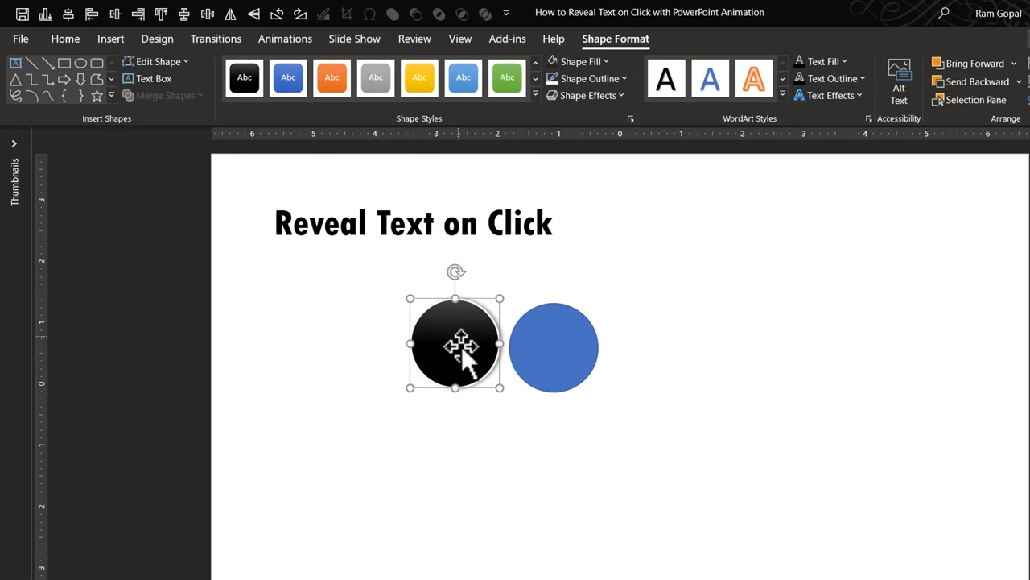
# - Type 1 in the black circle in Tw Cen MT Condensed Extra Bold at 54 pt
pyautogui.click(533, 540)
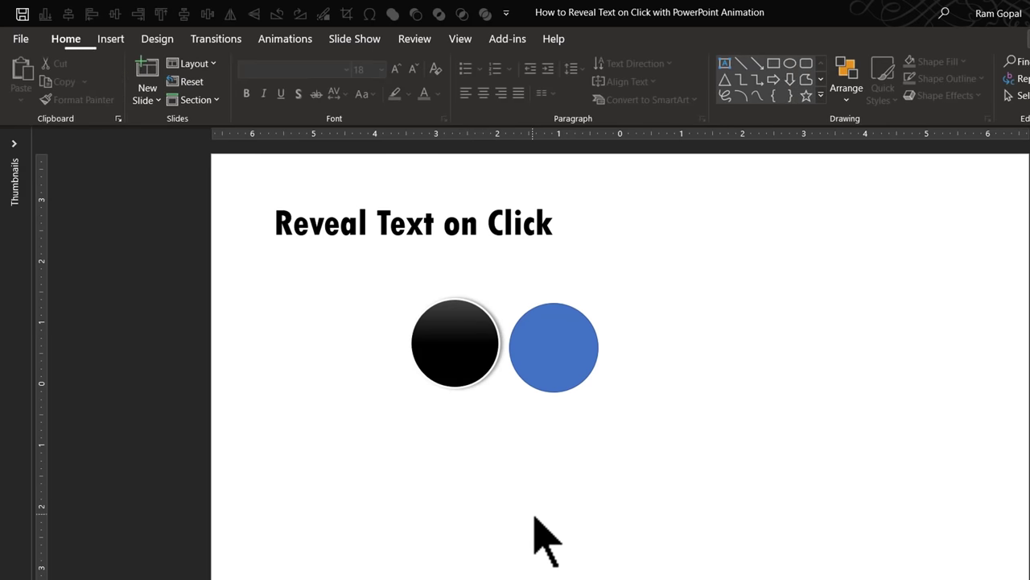
pyautogui.click(452, 342)
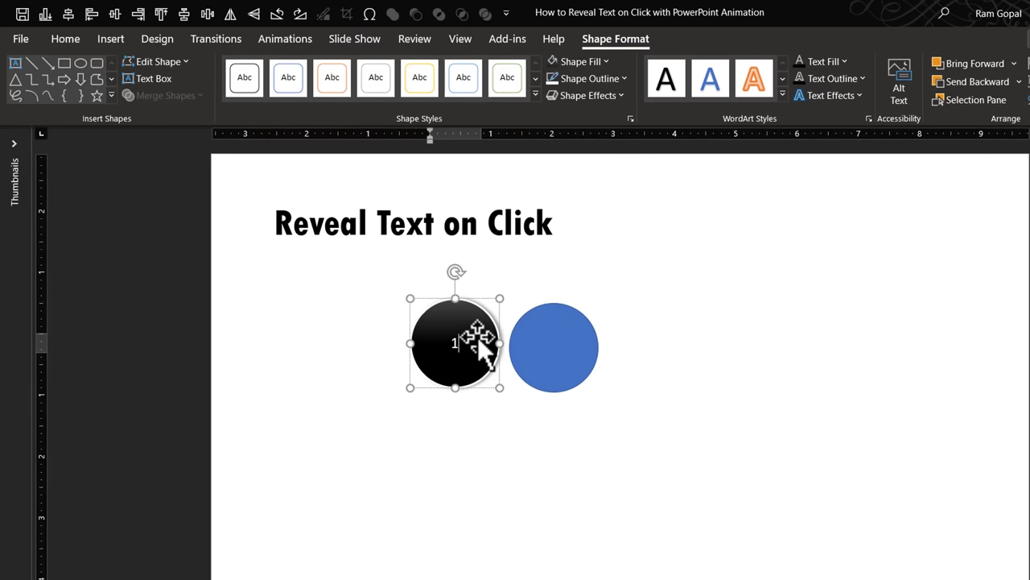
pyautogui.write('1')
pyautogui.click(66, 39)
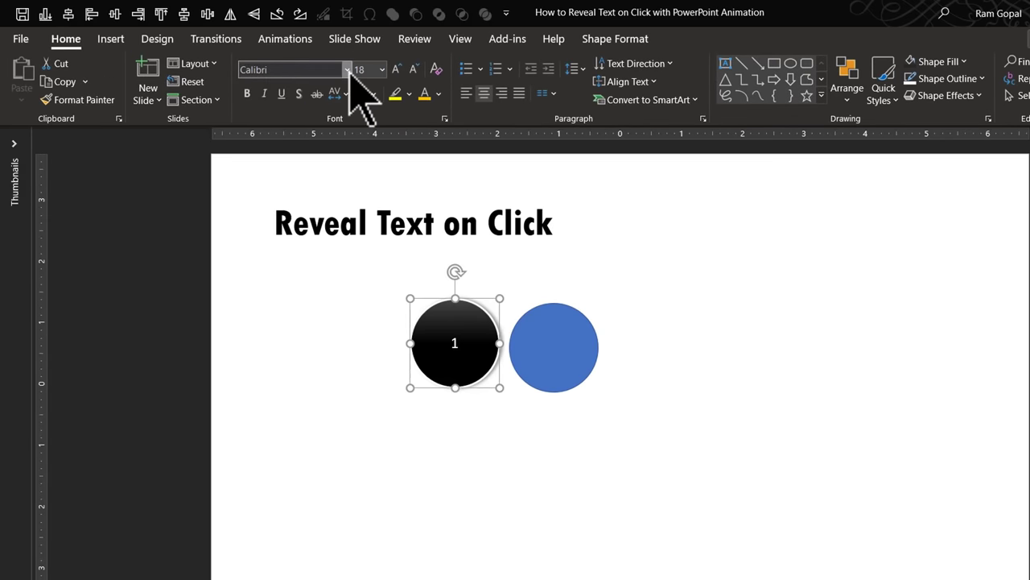
pyautogui.click(347, 70)
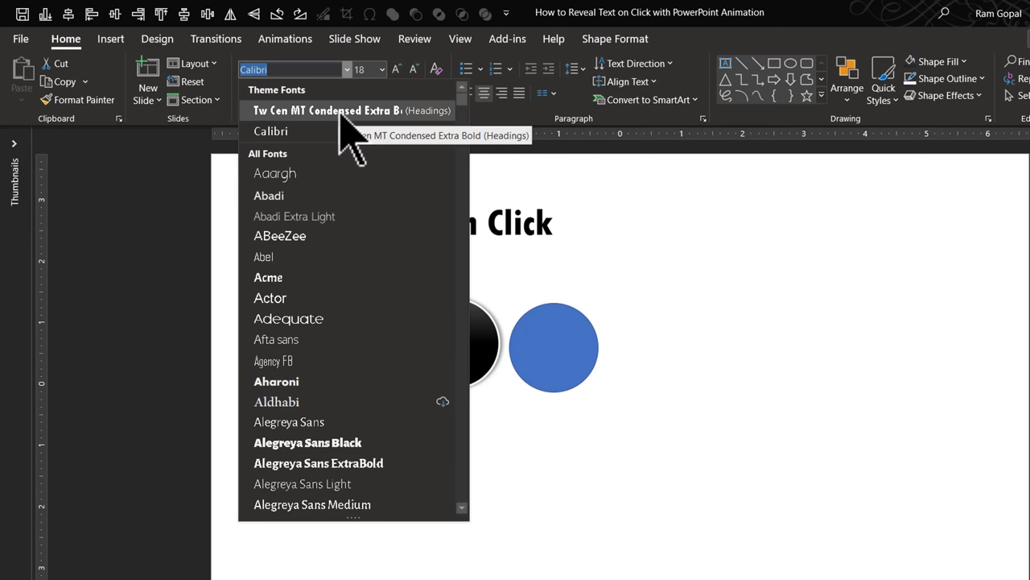
pyautogui.click(340, 112)
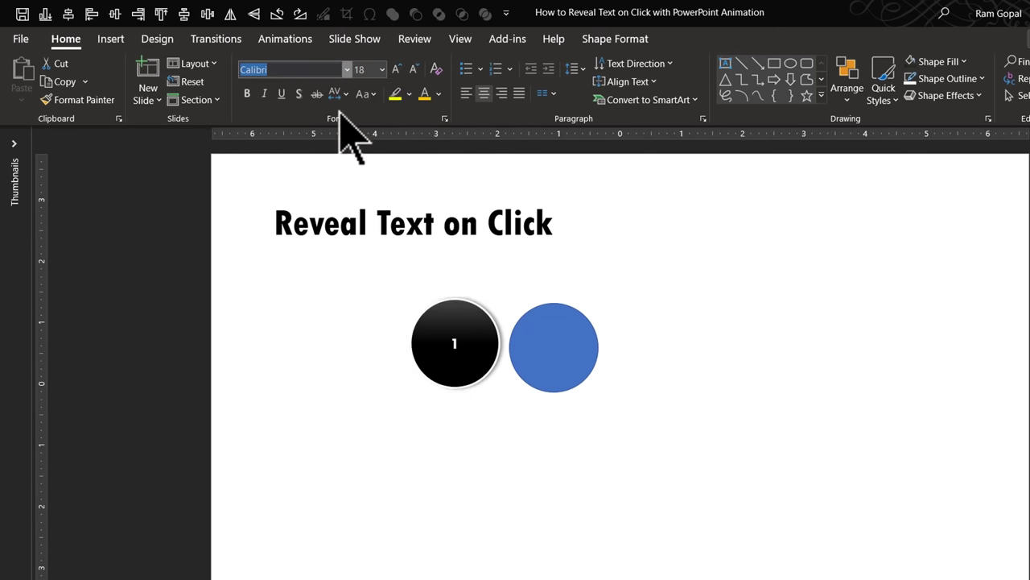
pyautogui.click(395, 70)
pyautogui.click(395, 70)
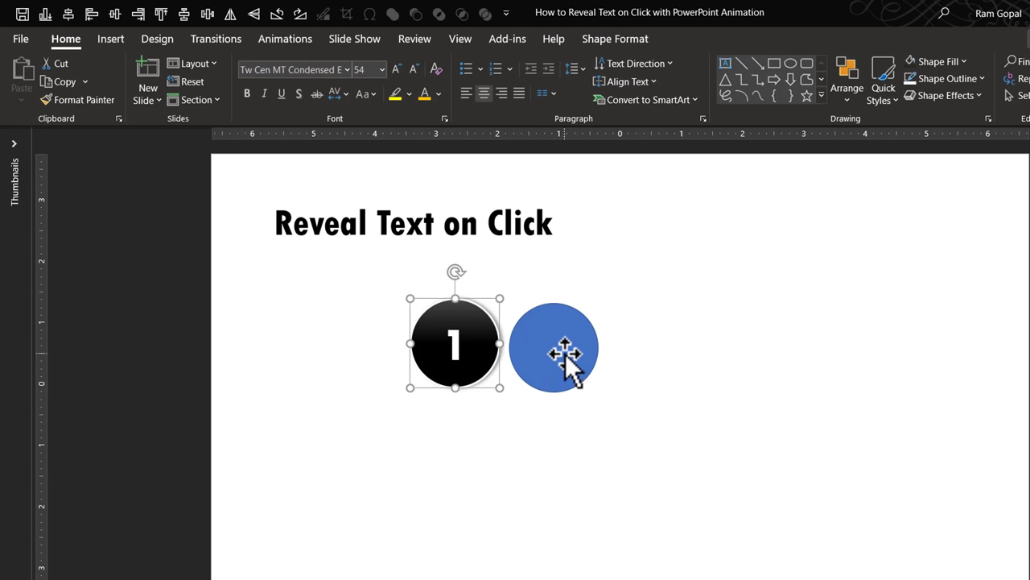
pyautogui.moveTo(564, 352); pyautogui.dragTo(564, 353)
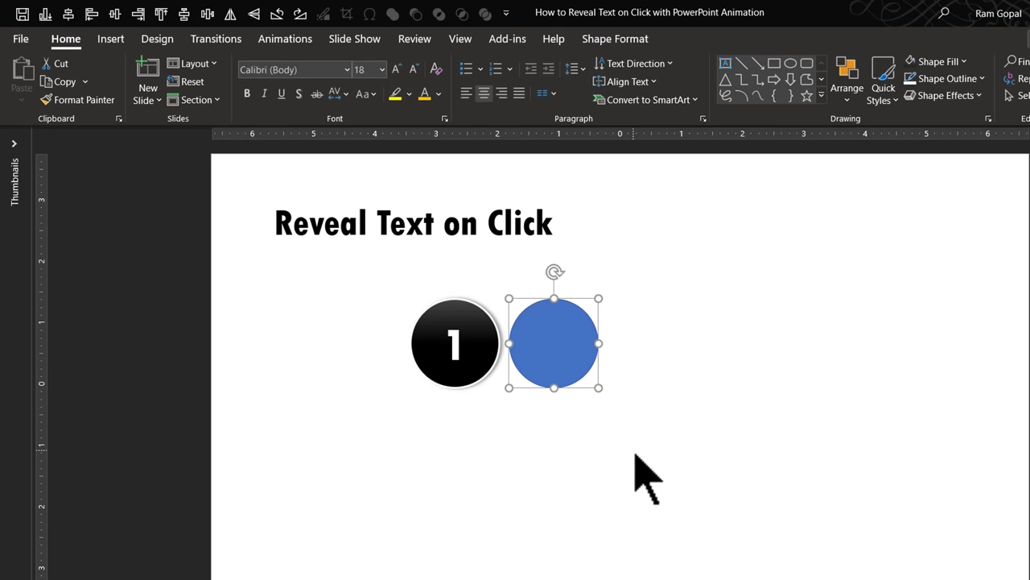
# - Draw a rounded rectangle, round its ends into a pill, and slide it against circle 1
pyautogui.click(821, 96)
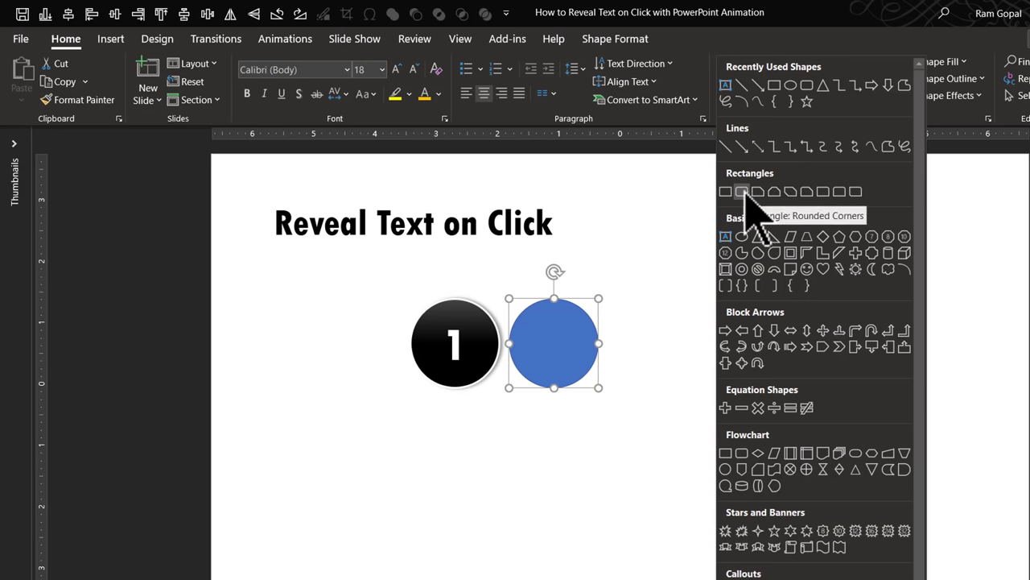
pyautogui.click(742, 193)
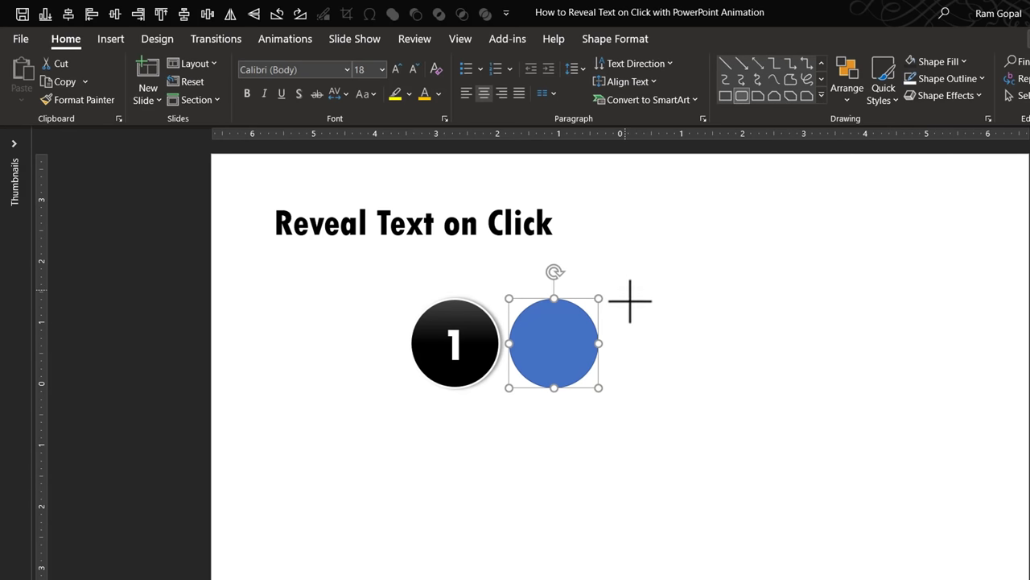
pyautogui.moveTo(626, 291); pyautogui.dragTo(921, 398)
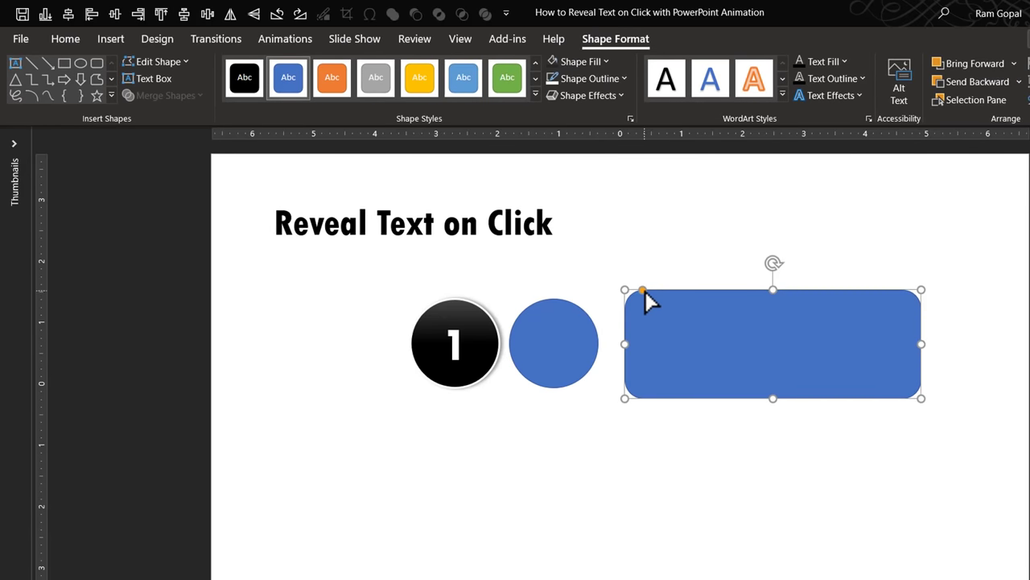
pyautogui.moveTo(643, 290); pyautogui.dragTo(745, 322)
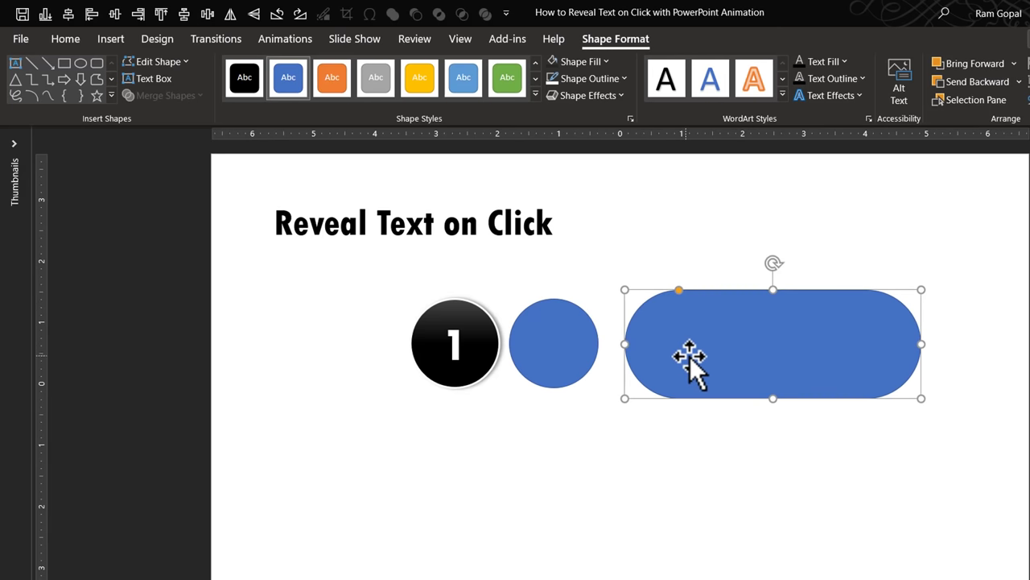
pyautogui.moveTo(699, 347); pyautogui.dragTo(584, 344)
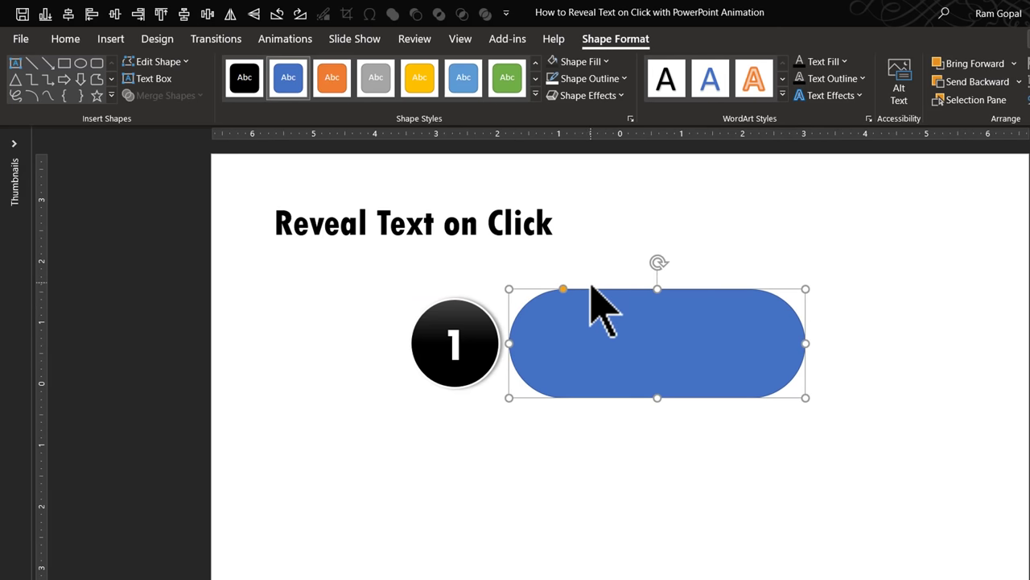
# - Send the pill to the back and make the second circle gold with no outline
pyautogui.press('Escape')
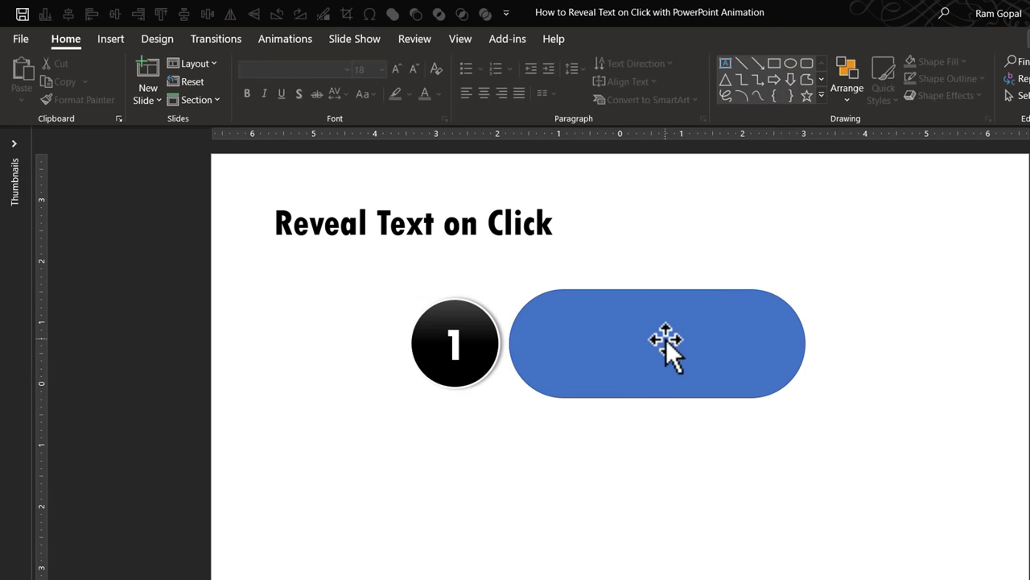
pyautogui.rightClick(665, 340)
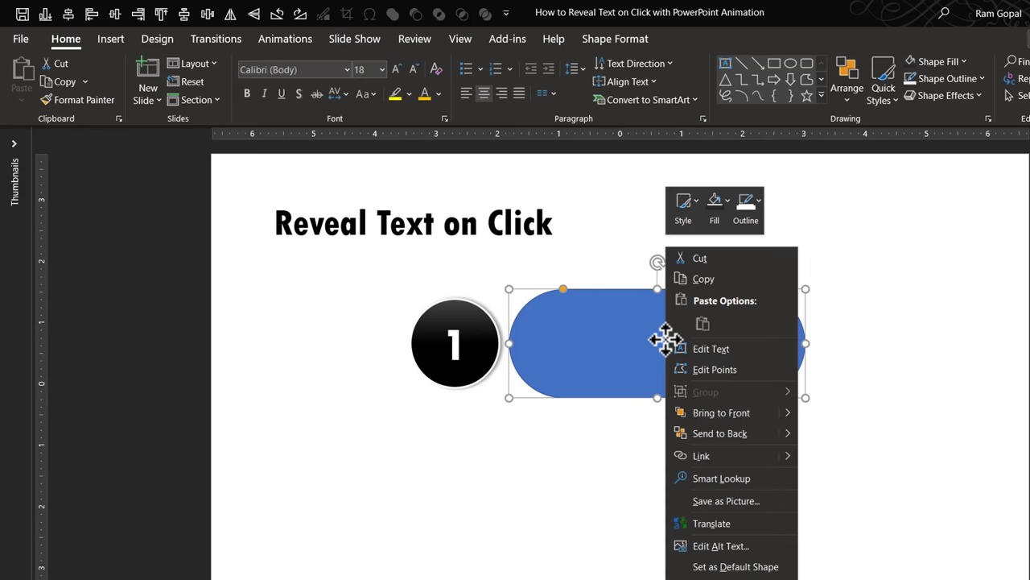
pyautogui.click(715, 433)
pyautogui.click(568, 342)
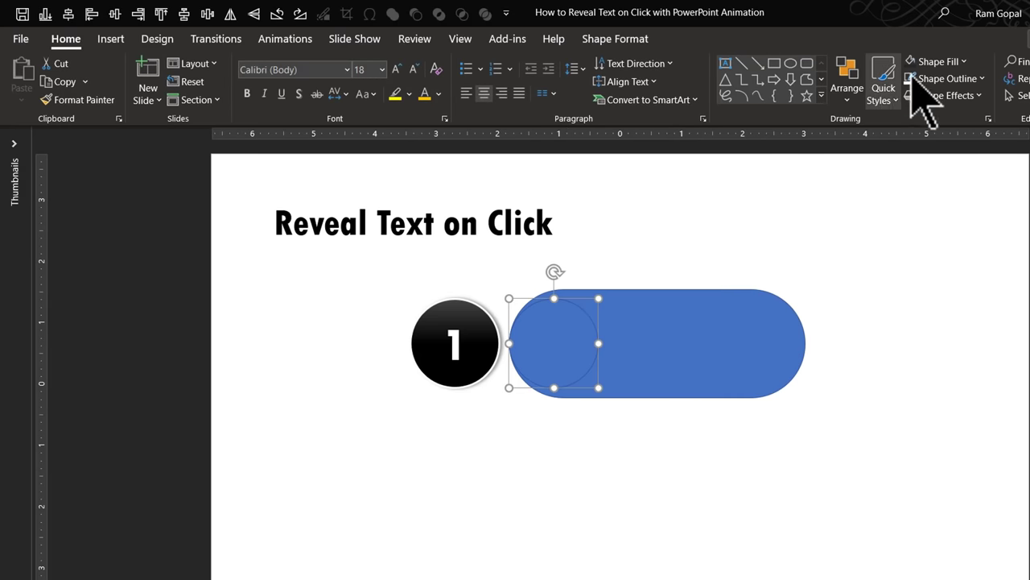
pyautogui.click(946, 64)
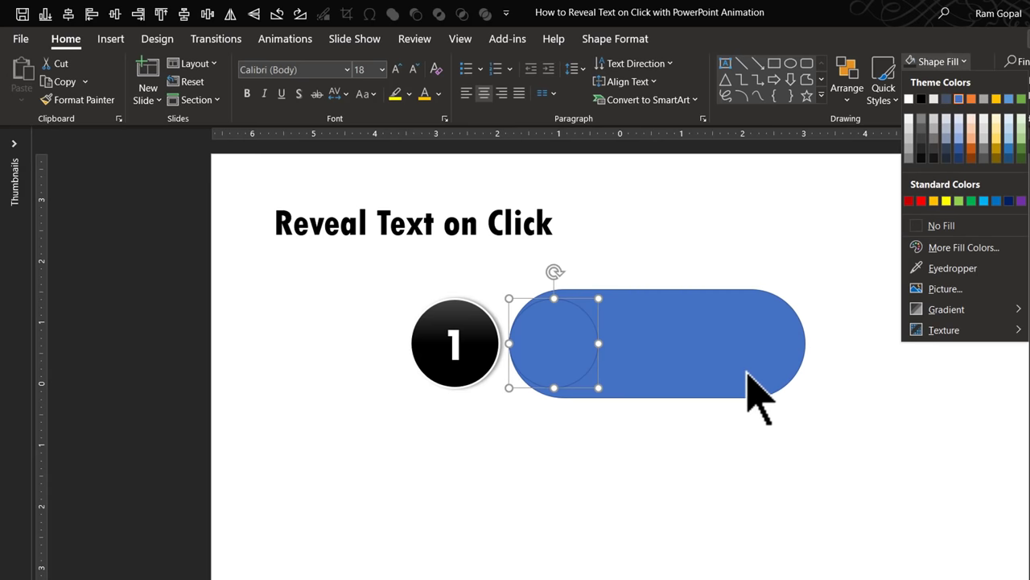
pyautogui.click(935, 201)
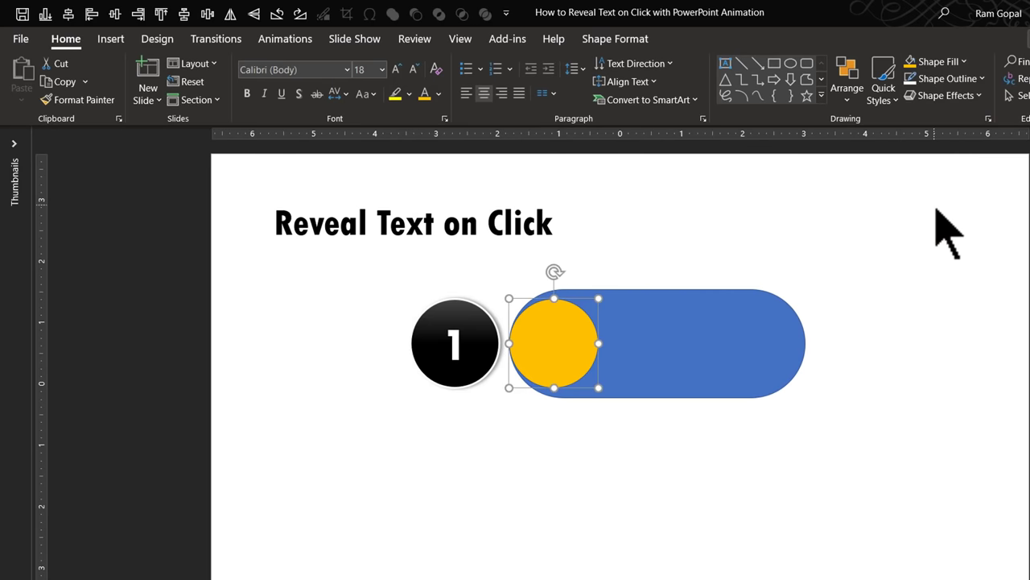
pyautogui.click(954, 80)
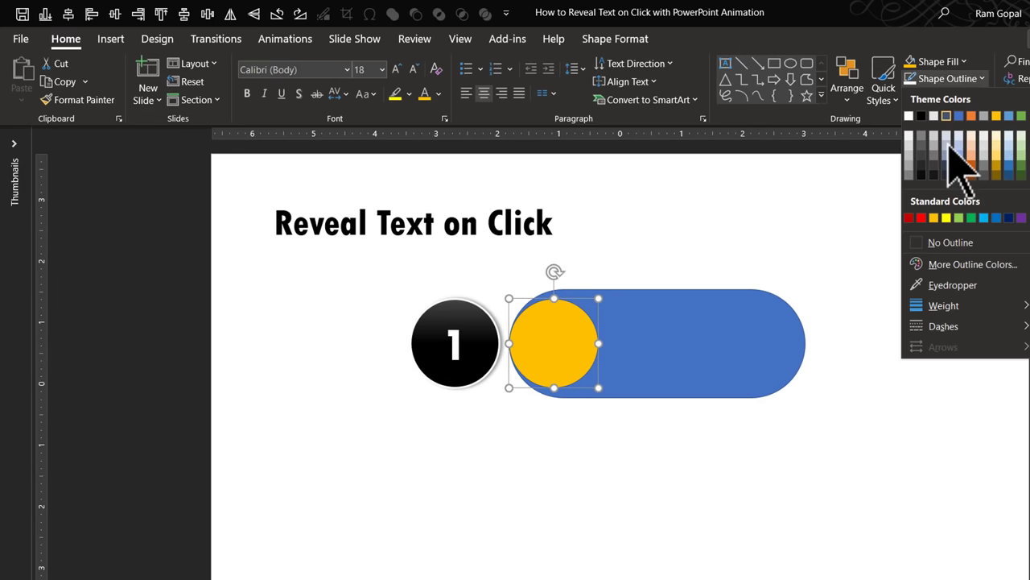
pyautogui.click(947, 243)
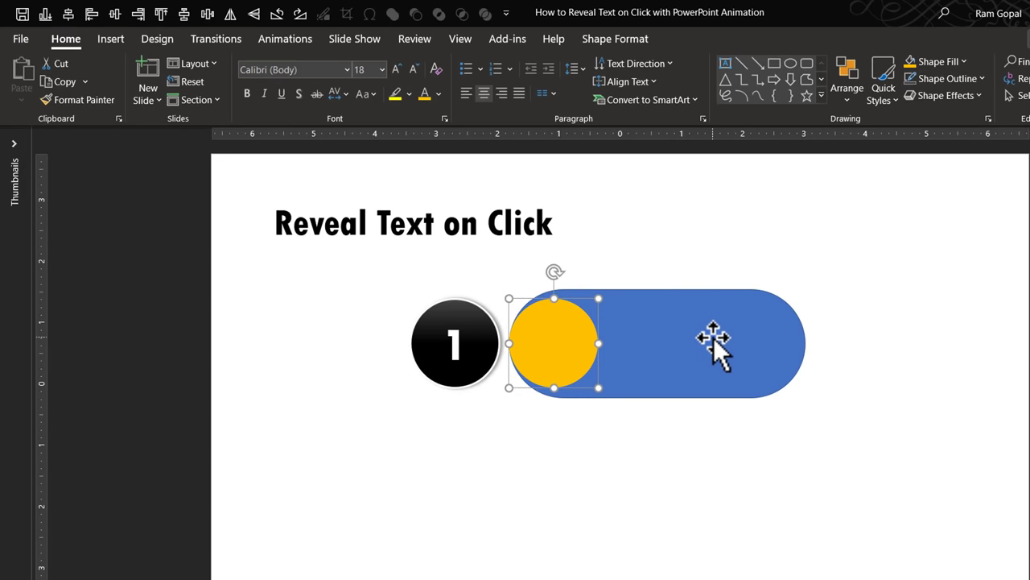
# - Trim the blue bar's top and bottom edges to match the circle's height
pyautogui.click(711, 348)
pyautogui.moveTo(657, 288); pyautogui.dragTo(654, 298)
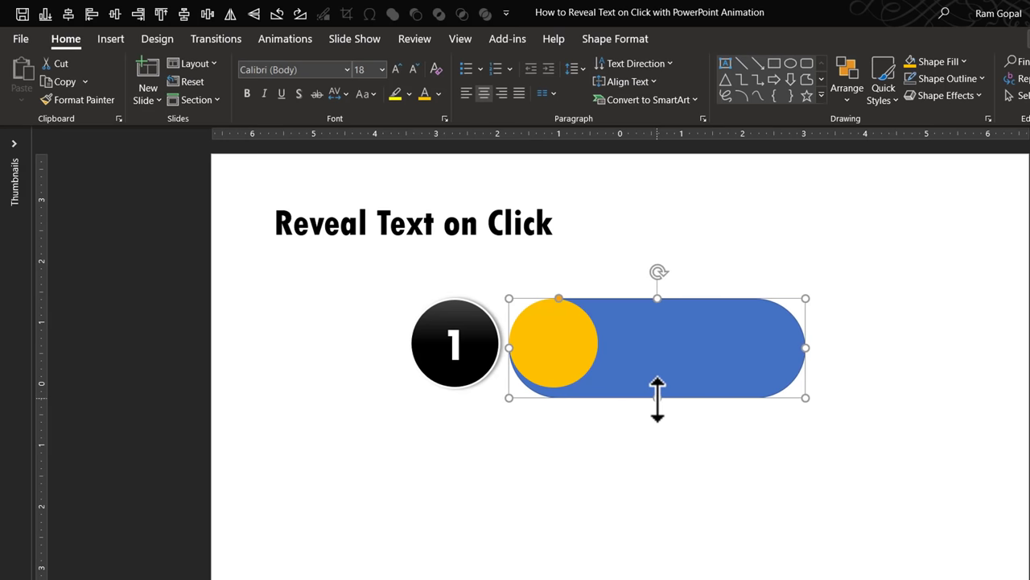
pyautogui.moveTo(657, 396); pyautogui.dragTo(662, 387)
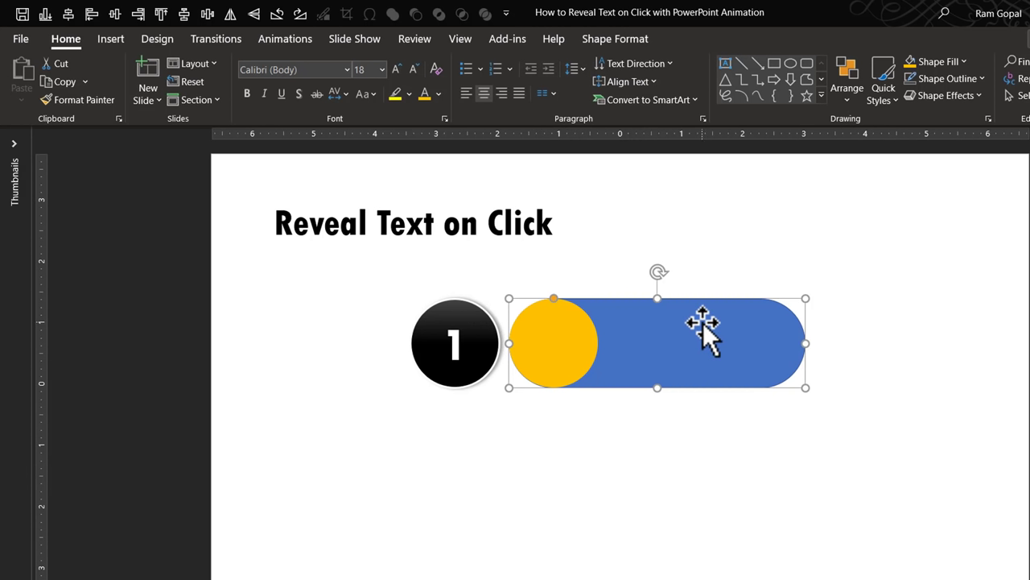
# - Remove the bar's outline and fill it yellow
pyautogui.click(958, 78)
pyautogui.click(949, 246)
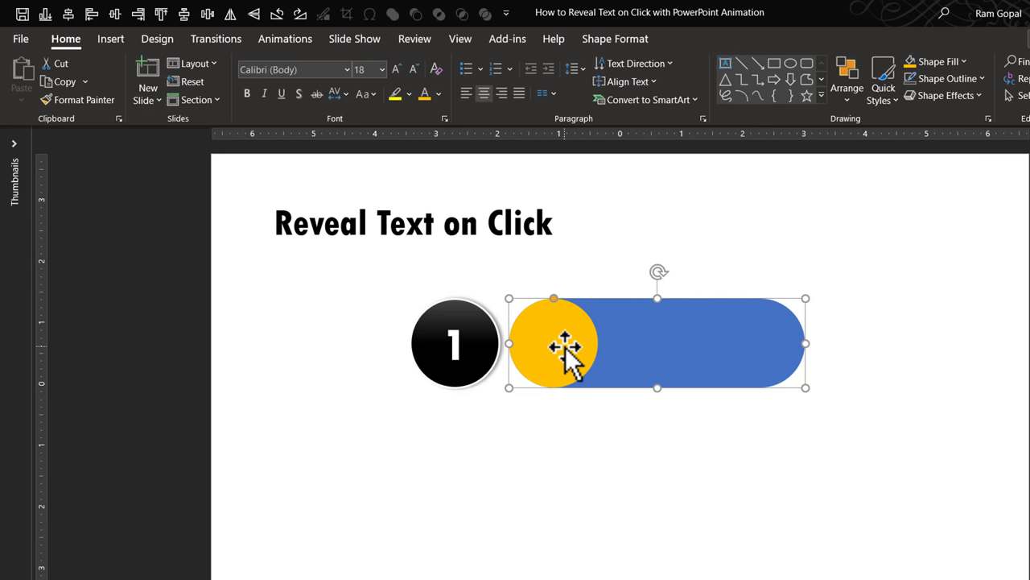
pyautogui.click(912, 64)
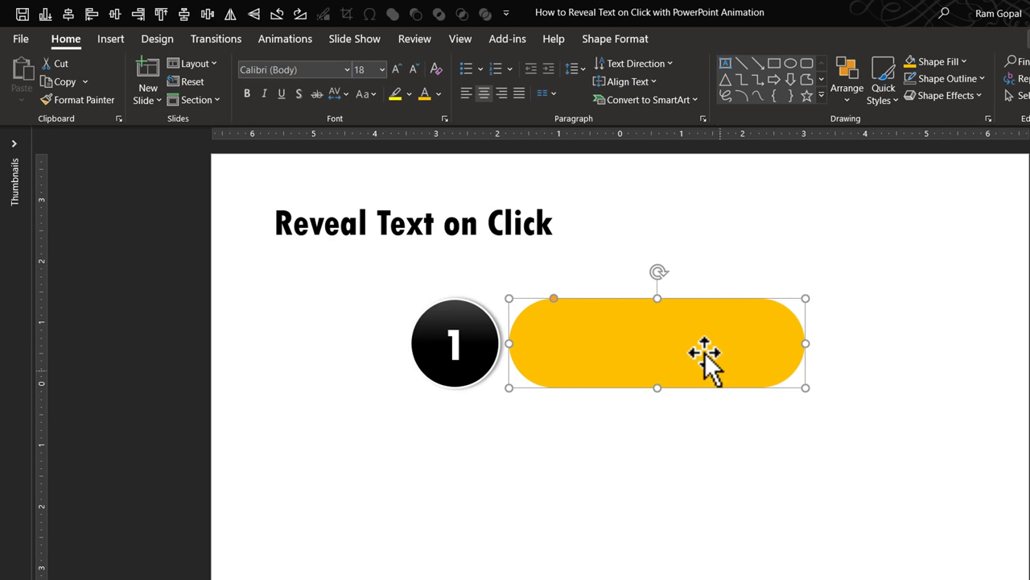
# - Marquee-select the circle at the bar's left end and fill it orange
pyautogui.click(637, 499)
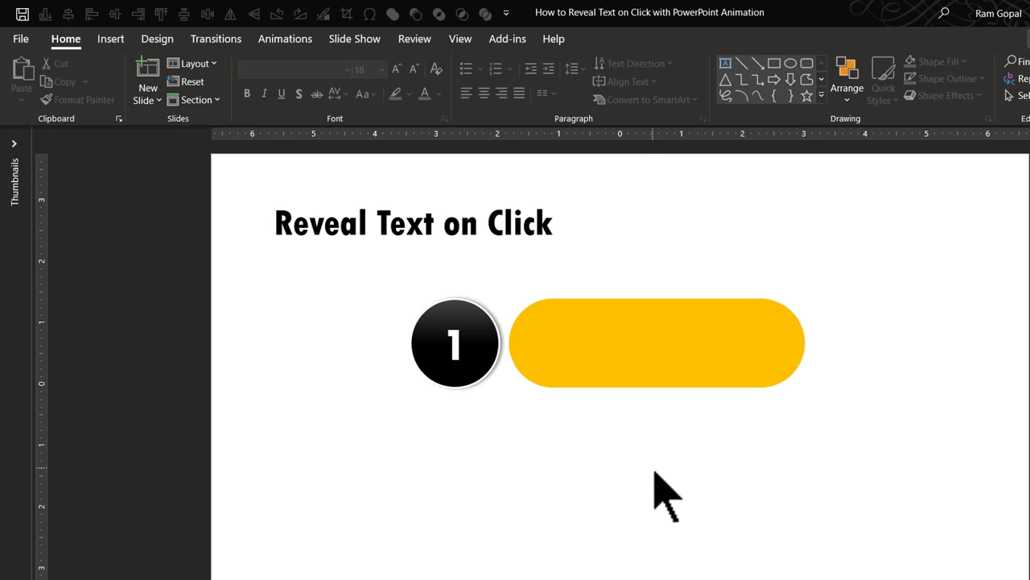
pyautogui.moveTo(654, 473); pyautogui.dragTo(499, 271)
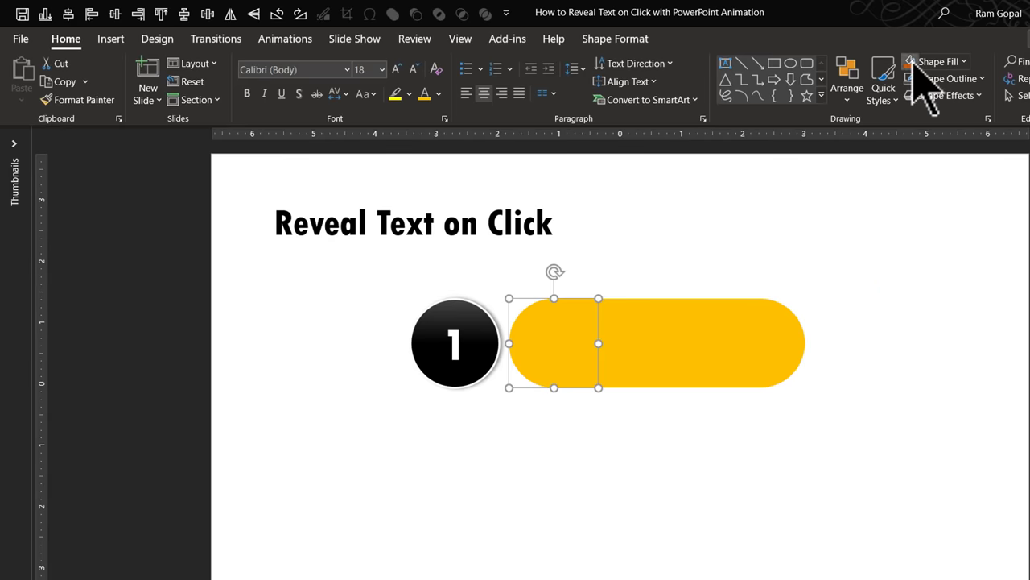
pyautogui.click(912, 61)
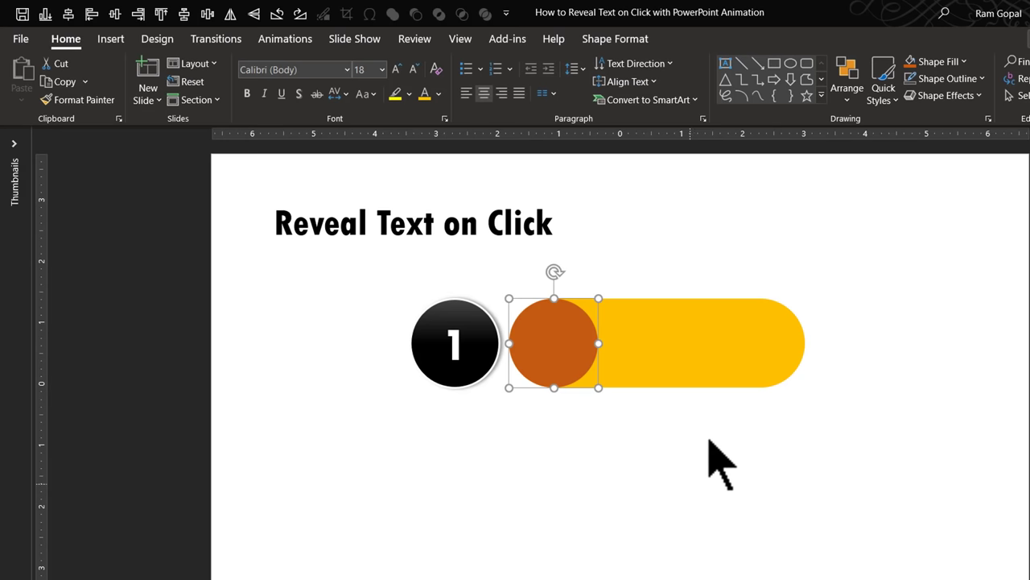
# - Open the Animation Pane and apply a Lines motion path to the orange circle
pyautogui.click(292, 45)
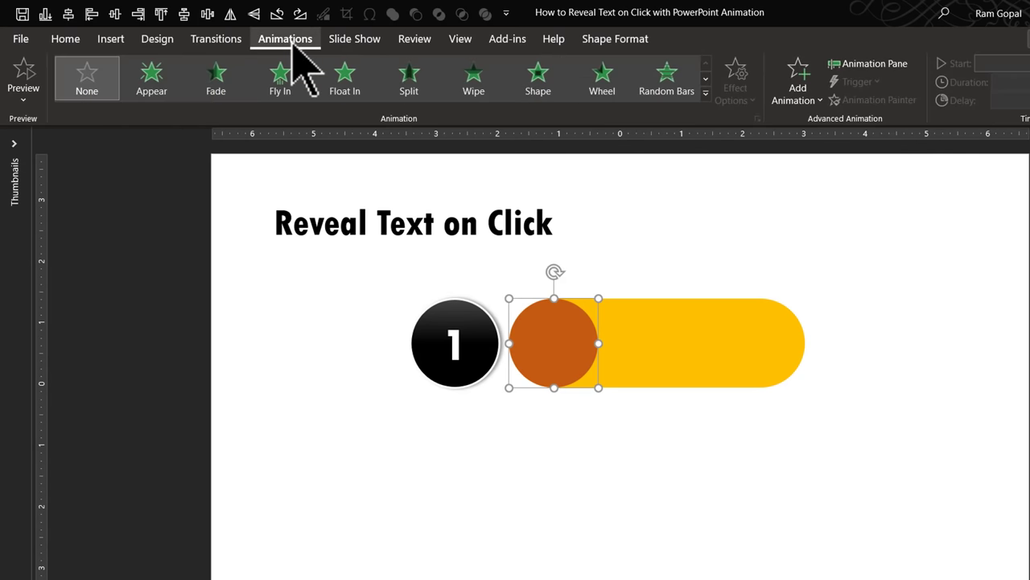
pyautogui.click(868, 63)
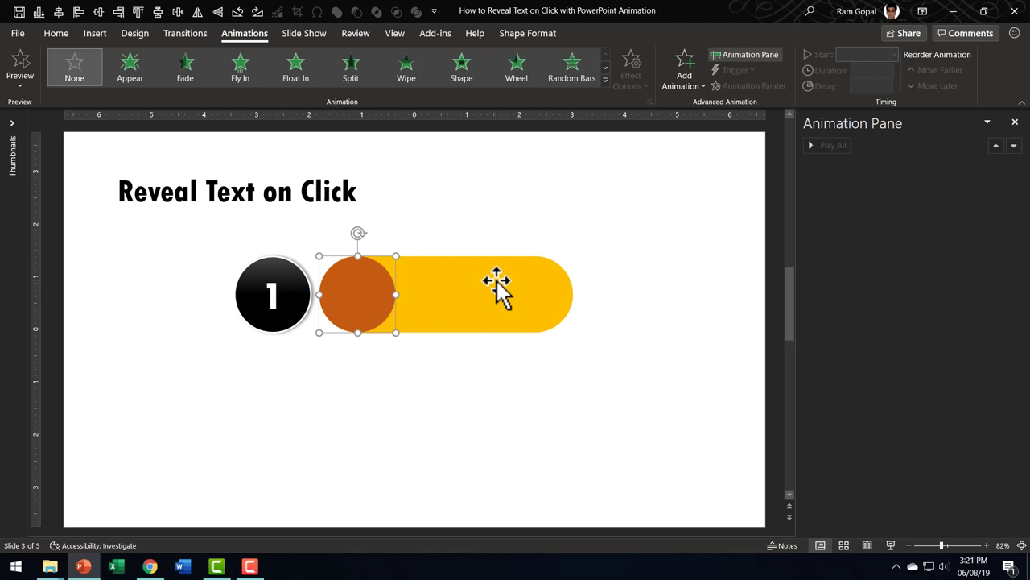
pyautogui.click(605, 78)
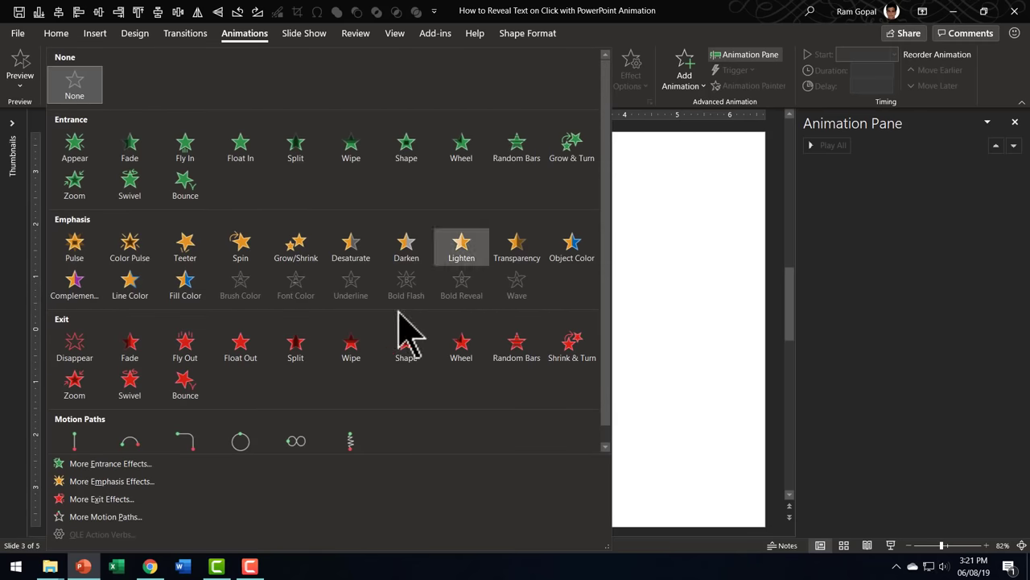
pyautogui.click(74, 442)
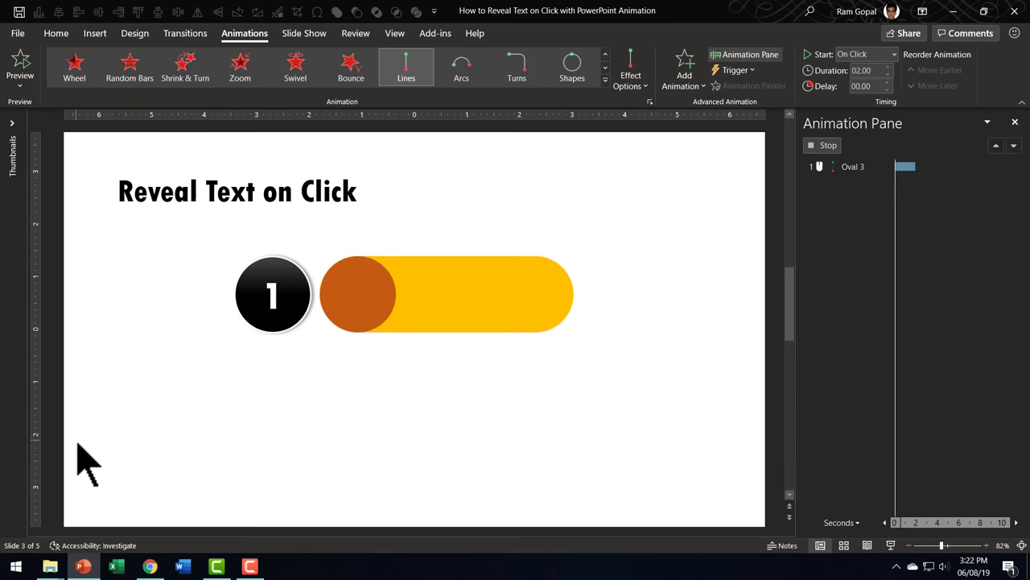
# - Set the circle's line path direction to Right and its duration to 01.00
pyautogui.click(634, 81)
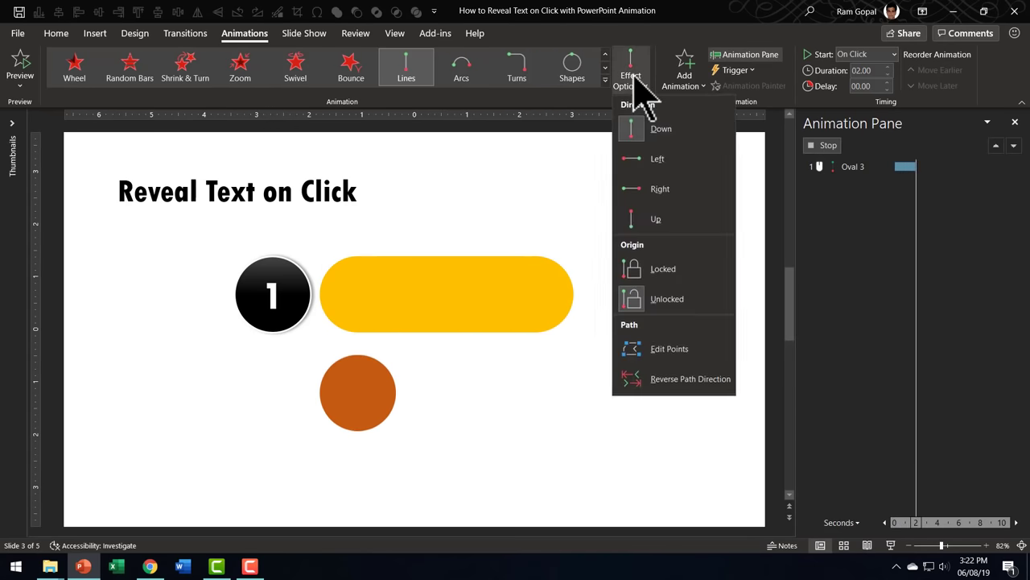
pyautogui.click(660, 193)
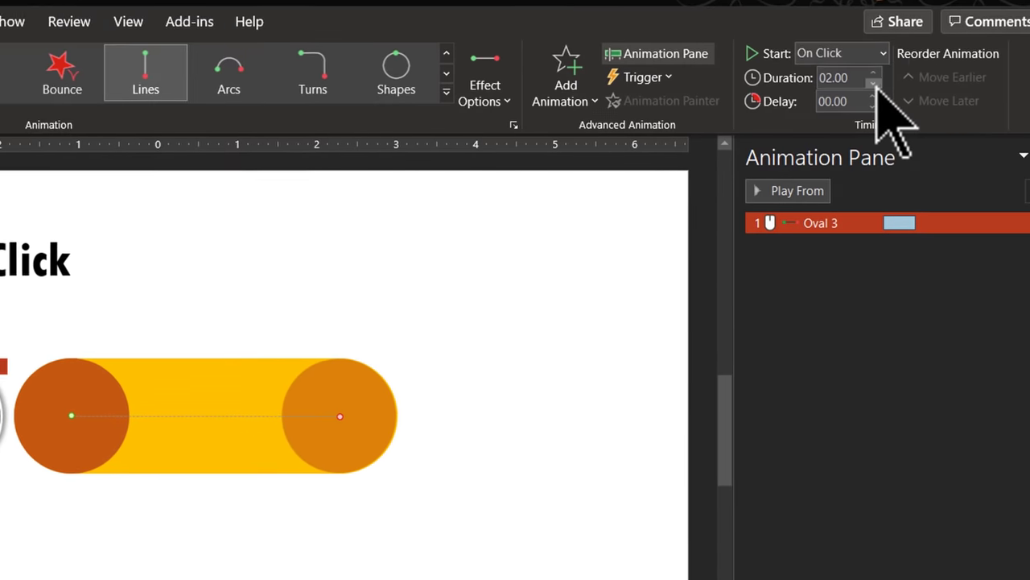
pyautogui.click(872, 85)
pyautogui.click(816, 113)
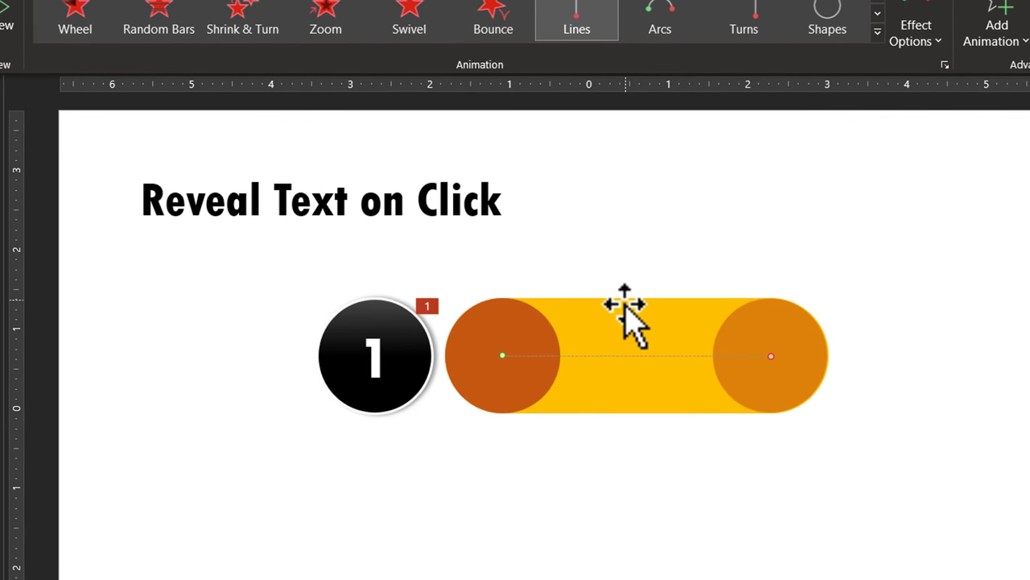
# - Apply a From Left Wipe to the yellow bar, starting With Previous
pyautogui.click(625, 310)
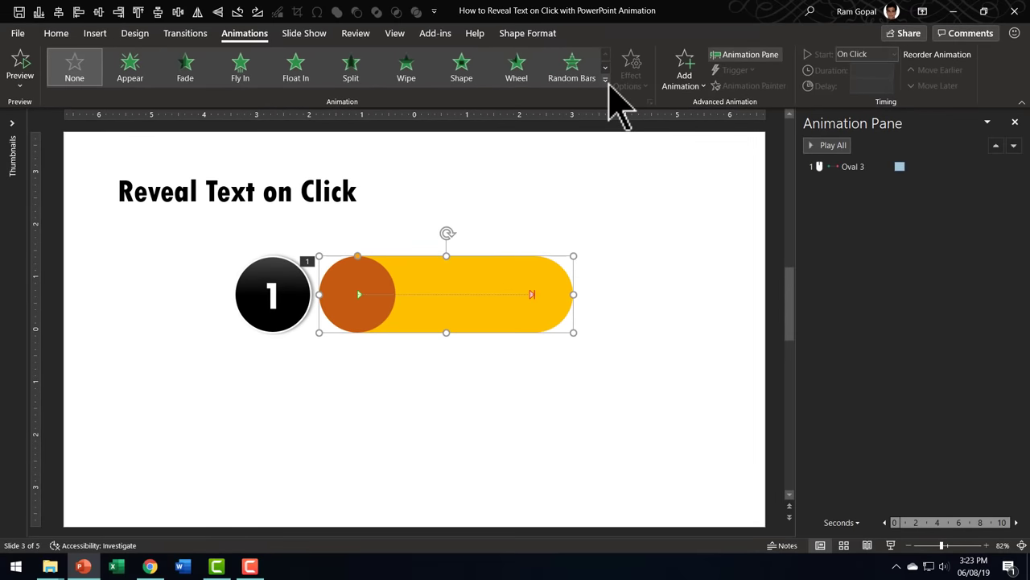
pyautogui.click(606, 79)
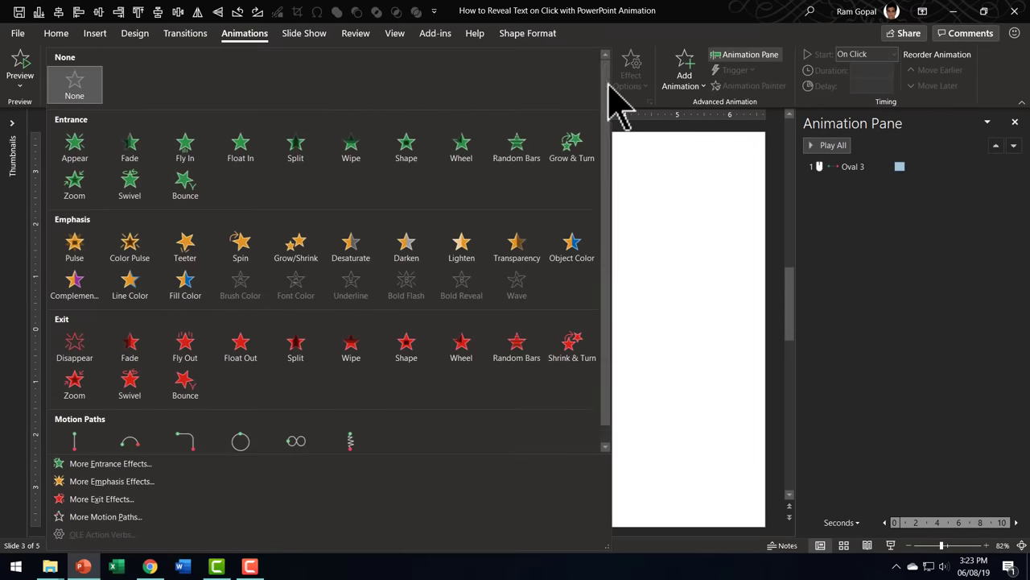
pyautogui.click(351, 149)
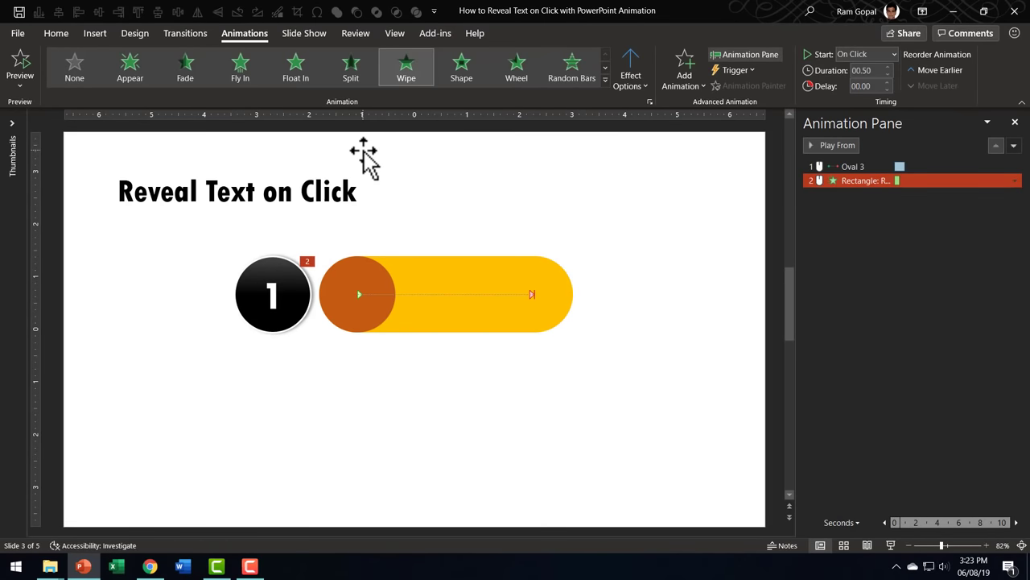
pyautogui.click(641, 74)
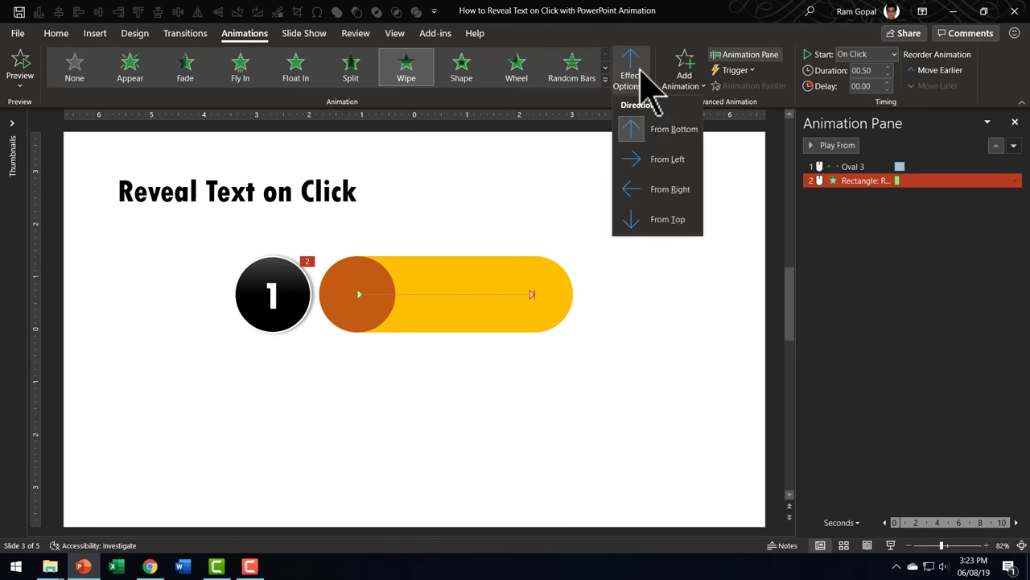
pyautogui.click(669, 161)
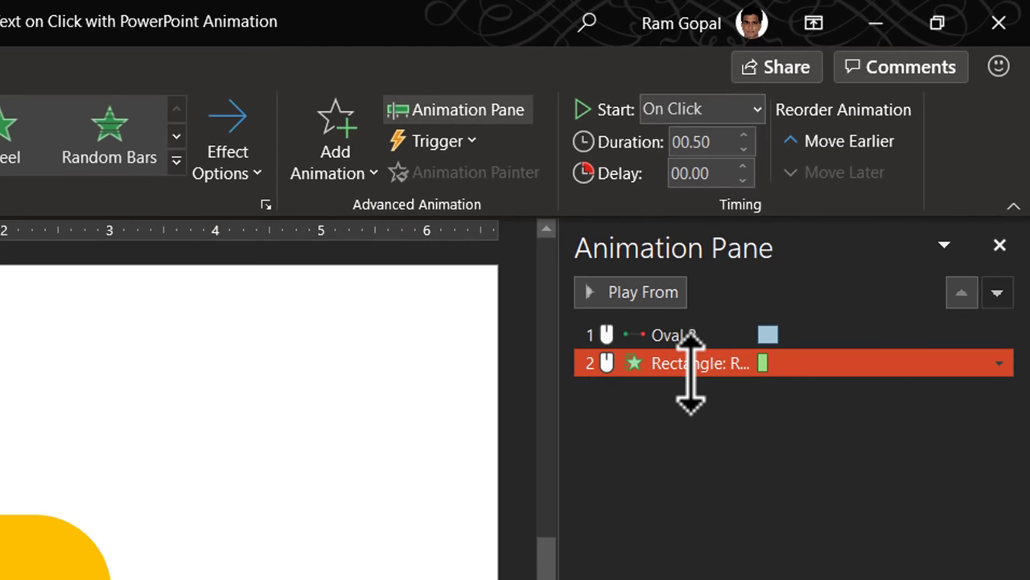
pyautogui.click(716, 109)
pyautogui.click(703, 170)
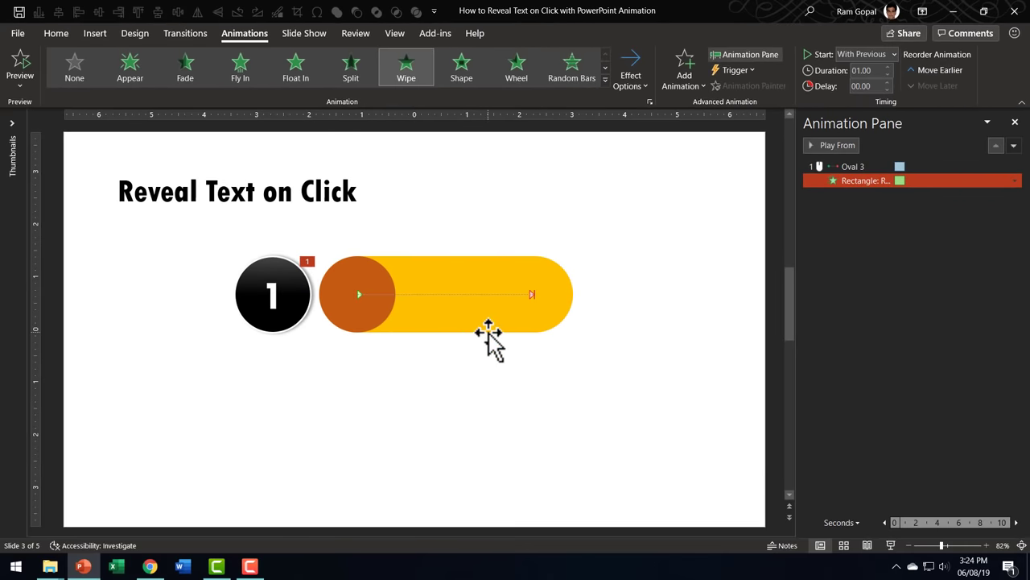
# - Give the subtitle text box a Fade entrance animation on click
pyautogui.click(563, 459)
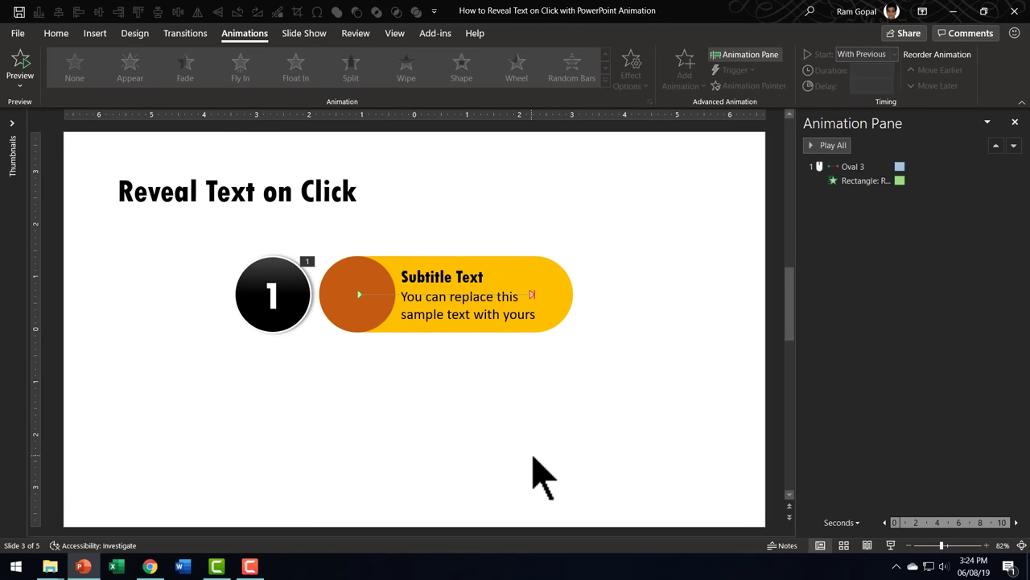
pyautogui.scroll(1, 535, 473)
pyautogui.scroll(-1, 473, 342)
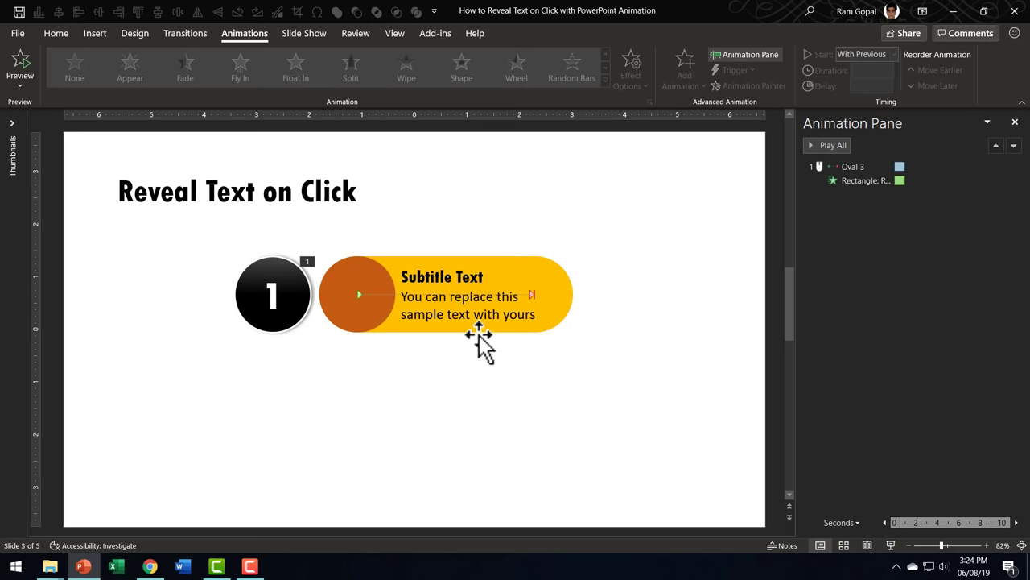
pyautogui.click(471, 268)
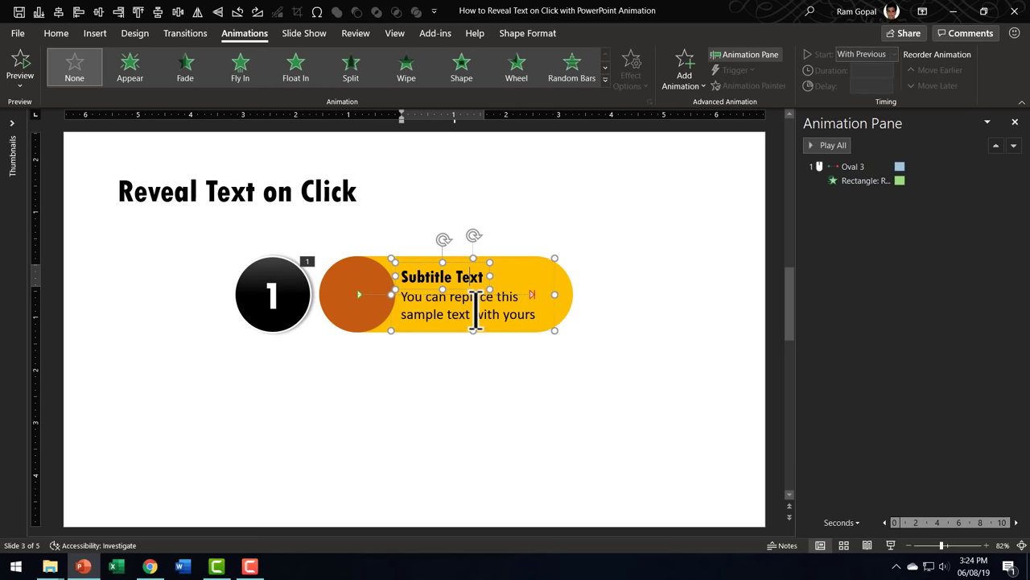
pyautogui.click(515, 459)
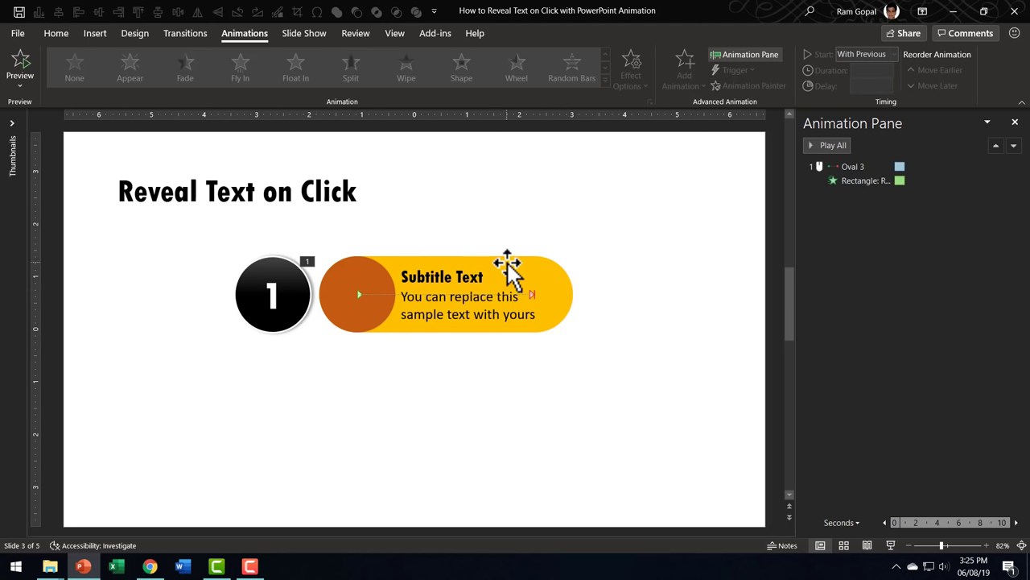
pyautogui.click(497, 324)
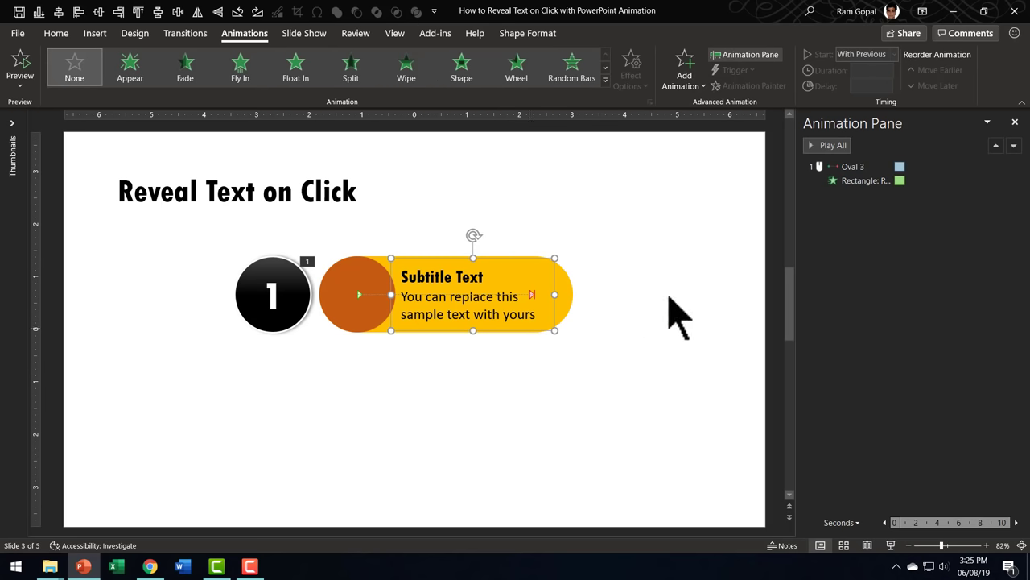
pyautogui.click(186, 68)
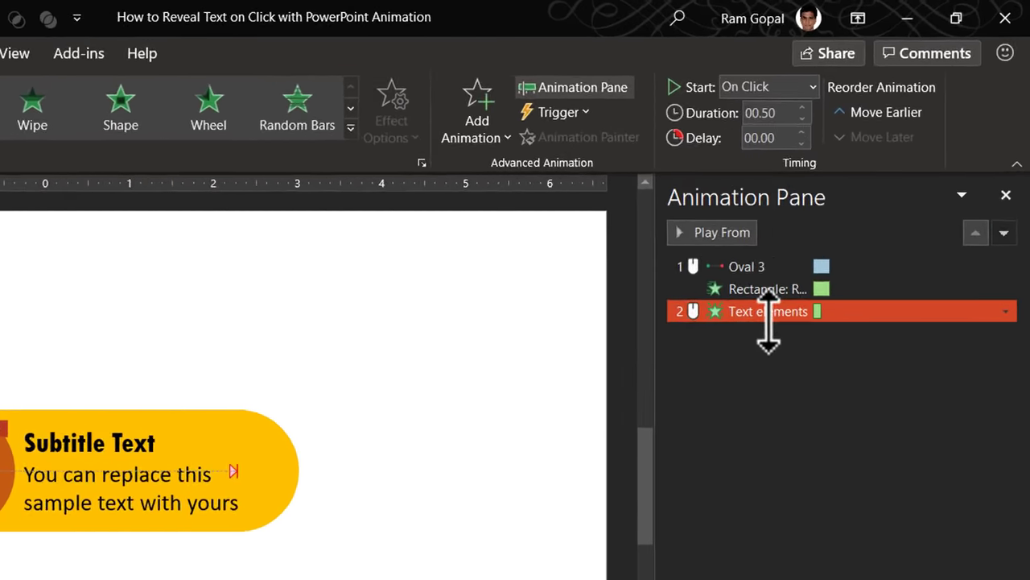
# - Set the text animation to start With Previous with a 0.50-second delay
pyautogui.click(764, 88)
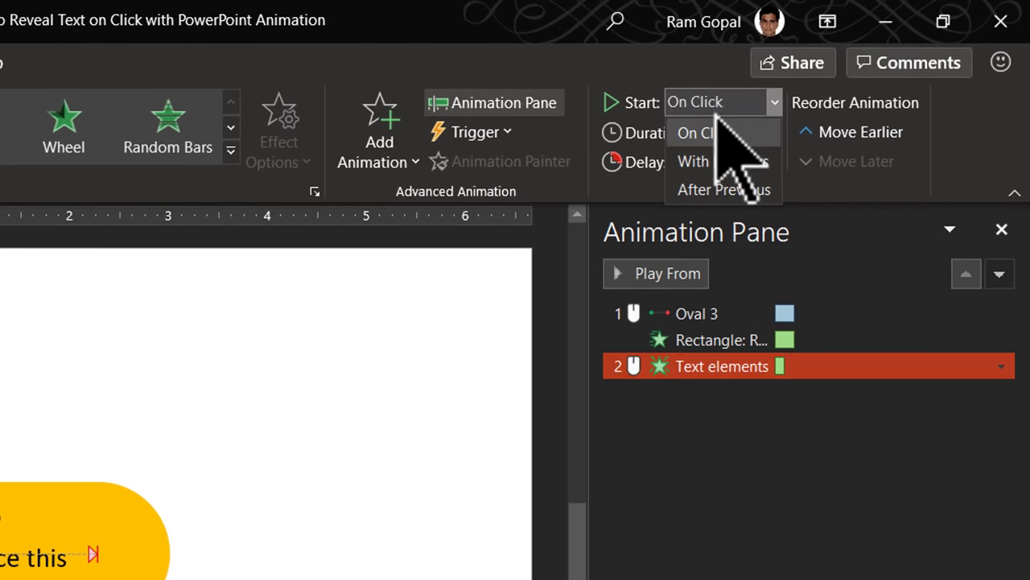
pyautogui.click(719, 162)
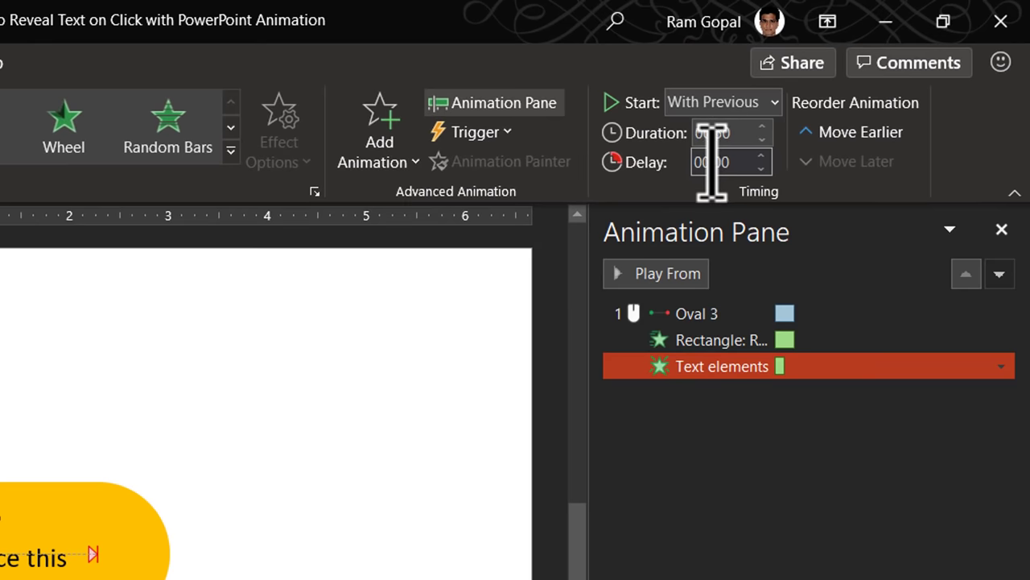
pyautogui.click(761, 156)
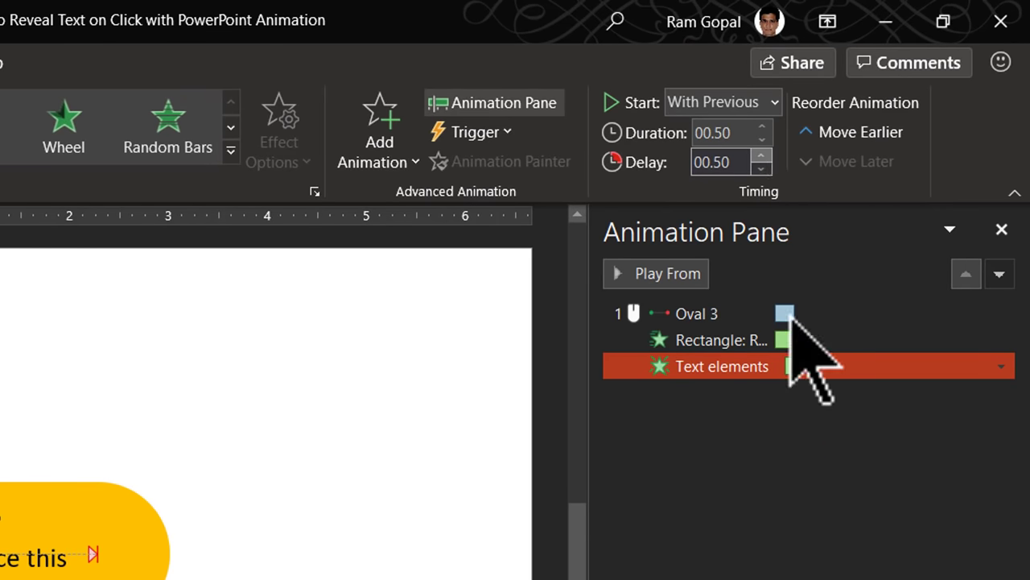
pyautogui.moveTo(805, 368)
pyautogui.mouseDown()
pyautogui.moveTo(794, 333)
pyautogui.moveTo(793, 372)
pyautogui.moveTo(823, 341)
pyautogui.moveTo(805, 311)
pyautogui.moveTo(805, 371)
pyautogui.mouseUp()
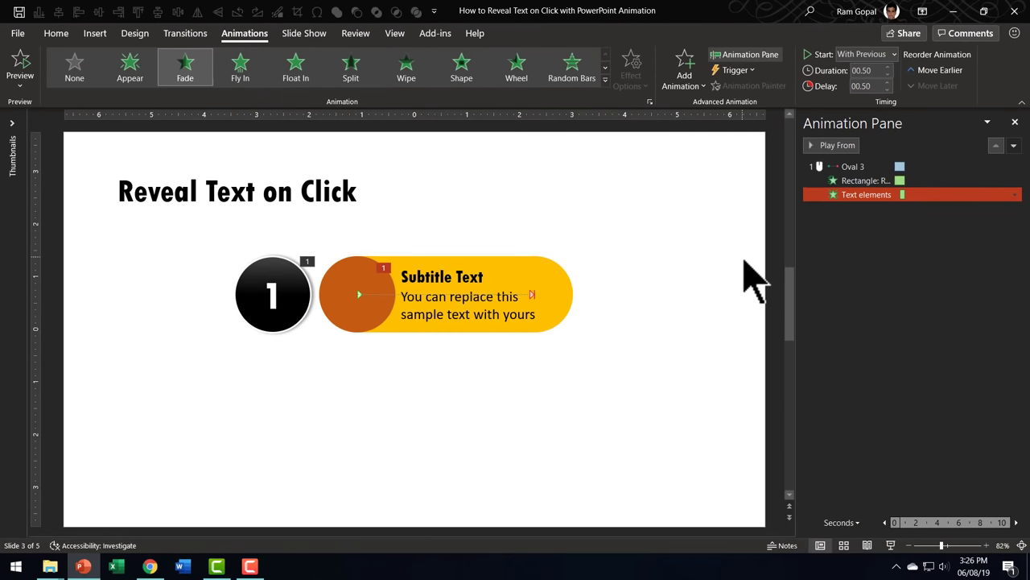
# - Review the oval's motion path animation, then select the orange oval on the slide
pyautogui.keyDown('ctrl'); pyautogui.click(851, 166); pyautogui.keyUp('ctrl')
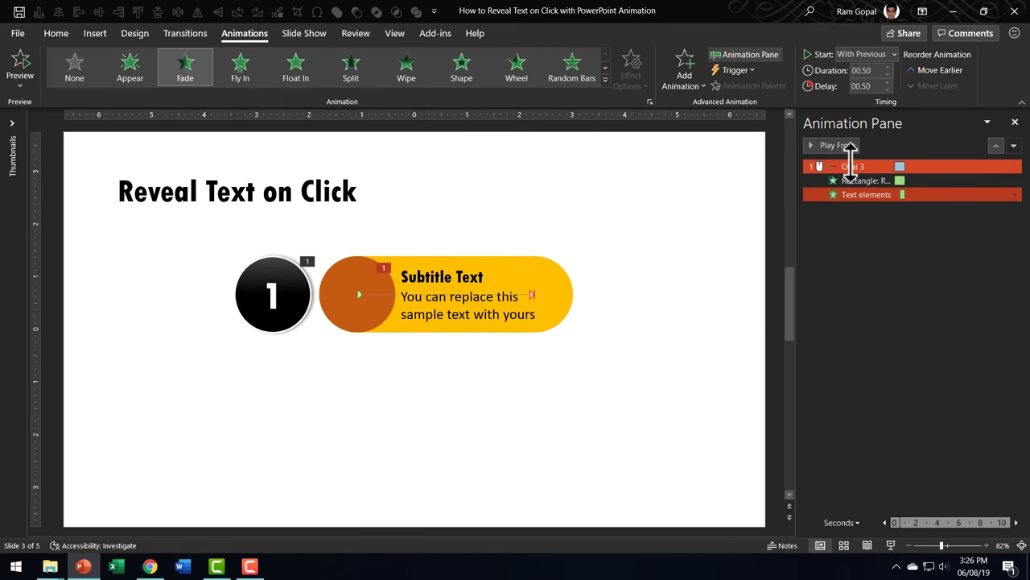
pyautogui.click(850, 166)
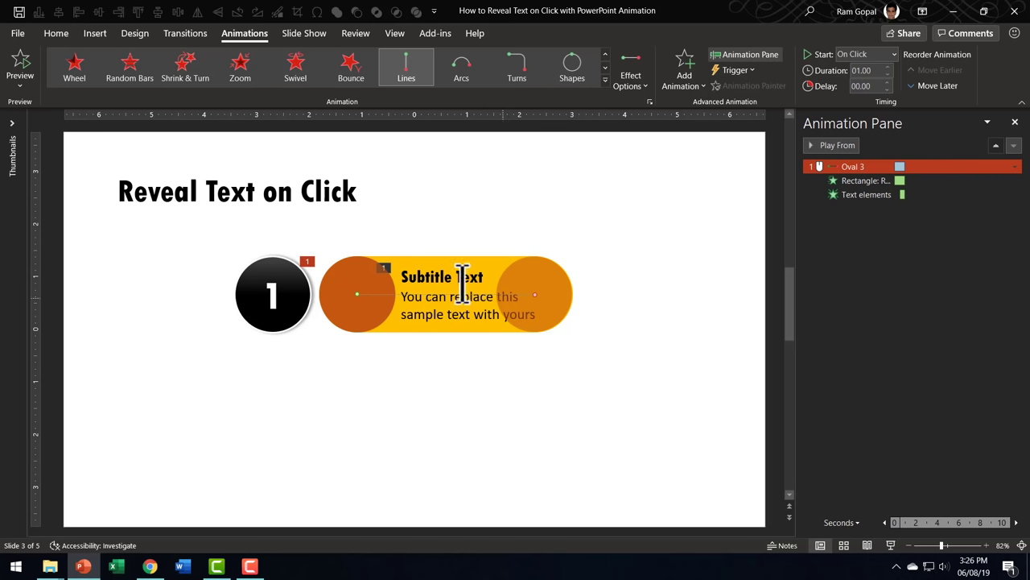
pyautogui.click(598, 442)
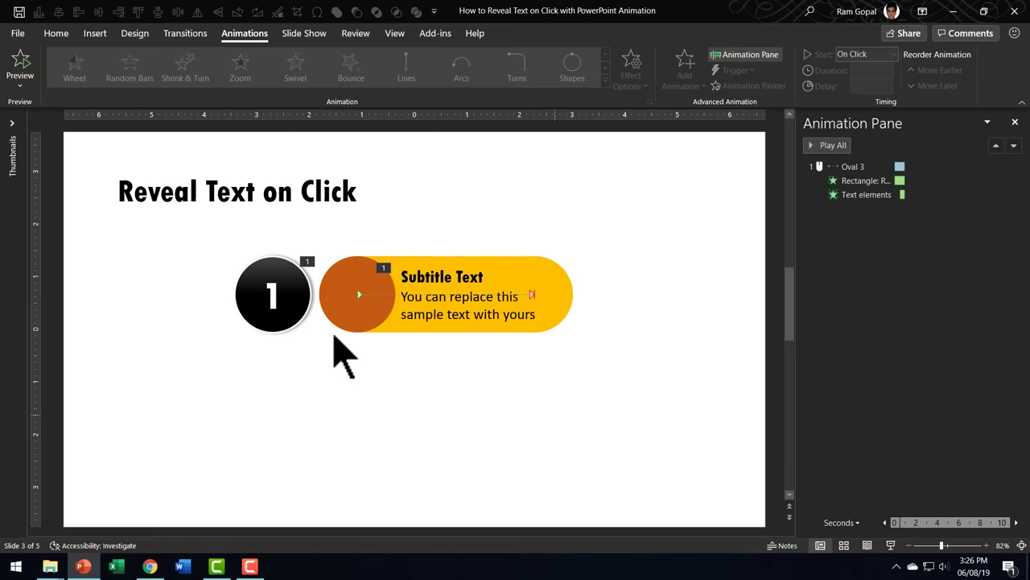
pyautogui.click(355, 263)
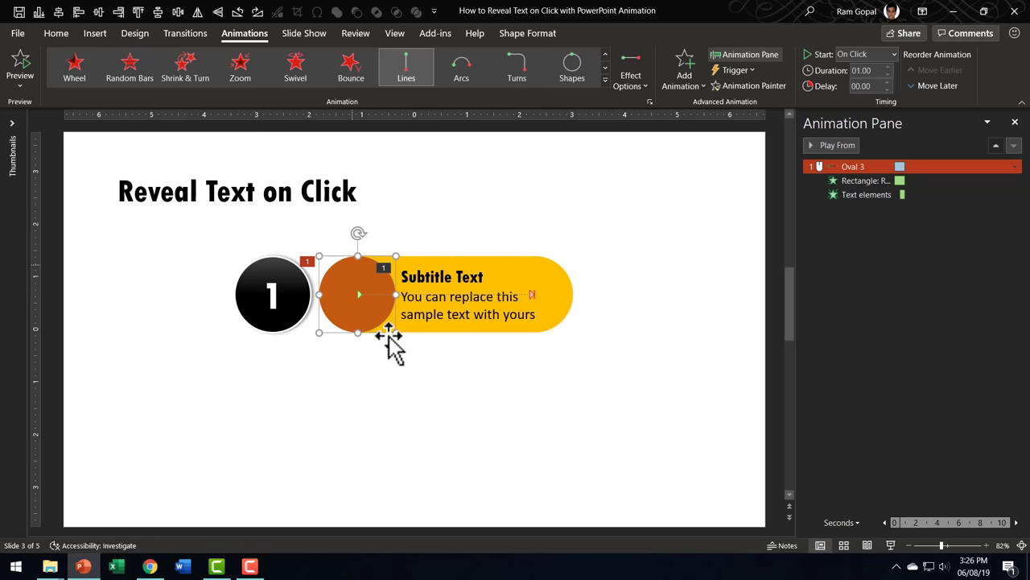
# - Change the oval's shape fill to gold
pyautogui.click(57, 33)
pyautogui.click(807, 53)
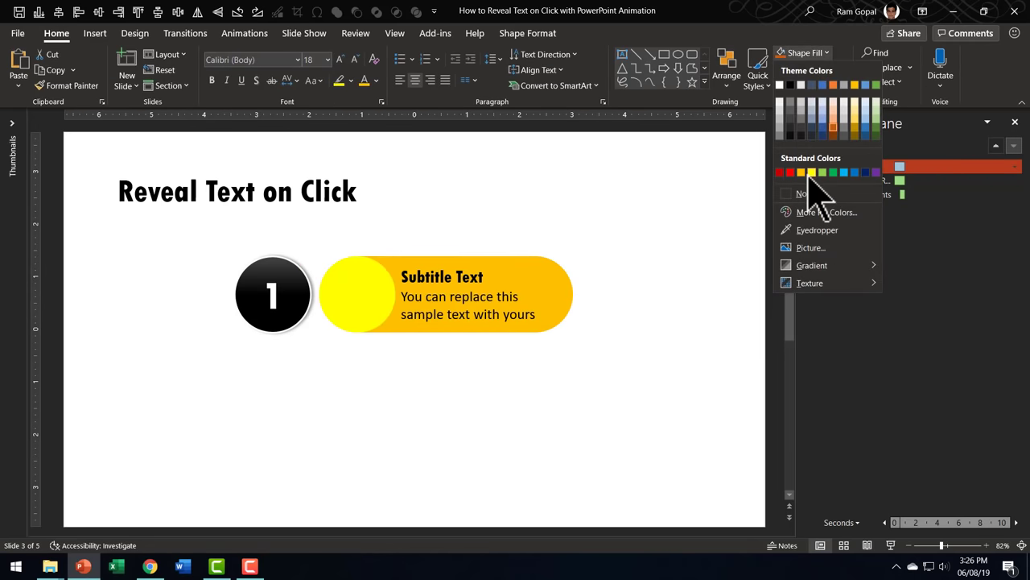
pyautogui.click(805, 174)
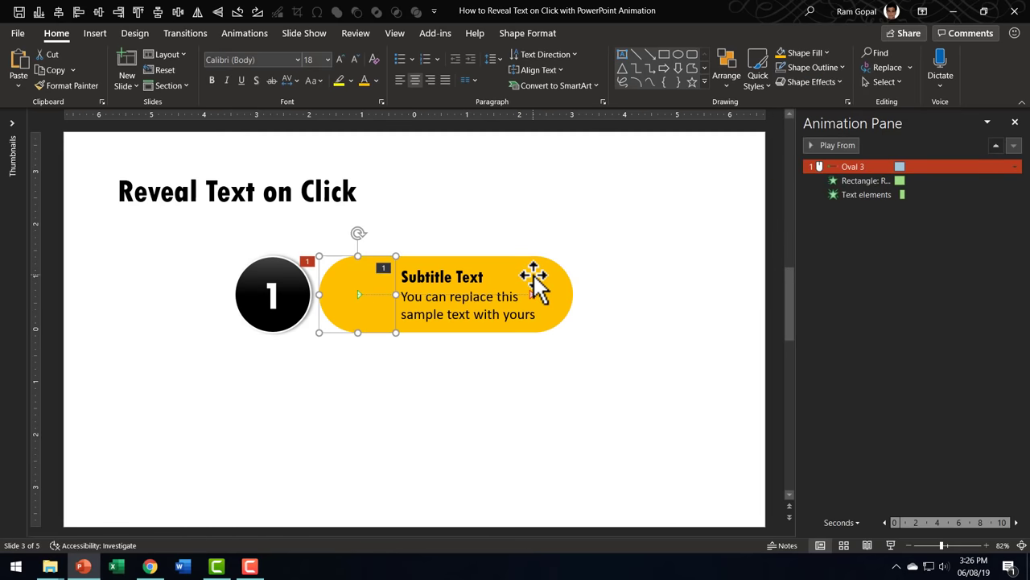
pyautogui.click(644, 378)
# - Move the gold oval and subtitle left over the black circle and send them to back
pyautogui.moveTo(644, 378); pyautogui.dragTo(294, 215)
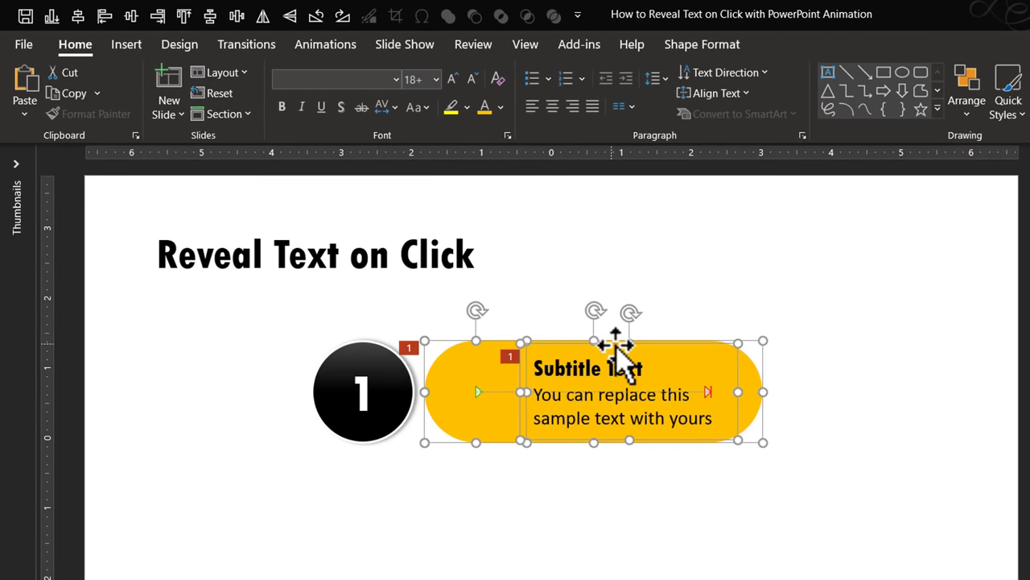
pyautogui.moveTo(690, 352); pyautogui.dragTo(579, 353)
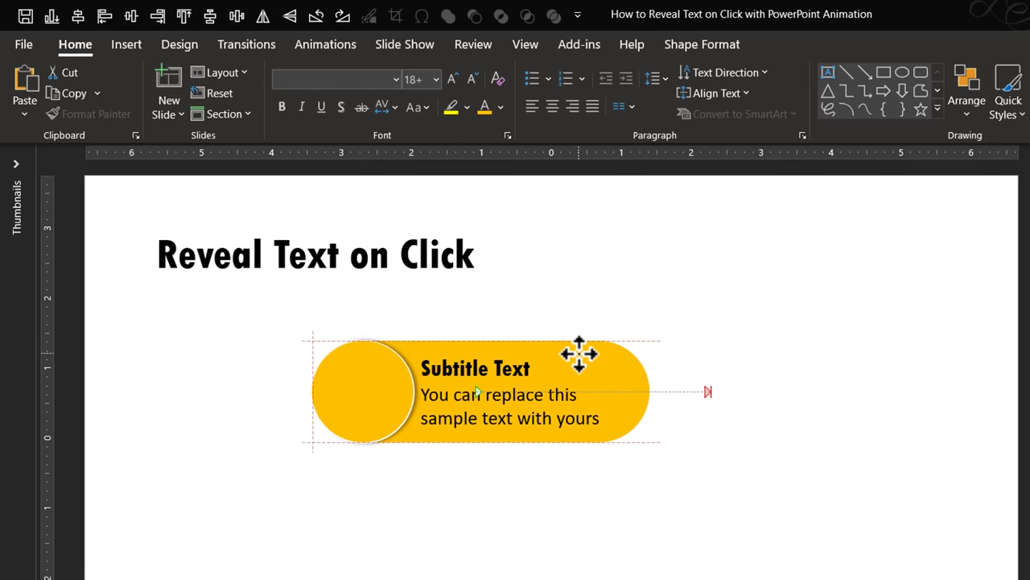
pyautogui.moveTo(580, 354); pyautogui.dragTo(580, 353)
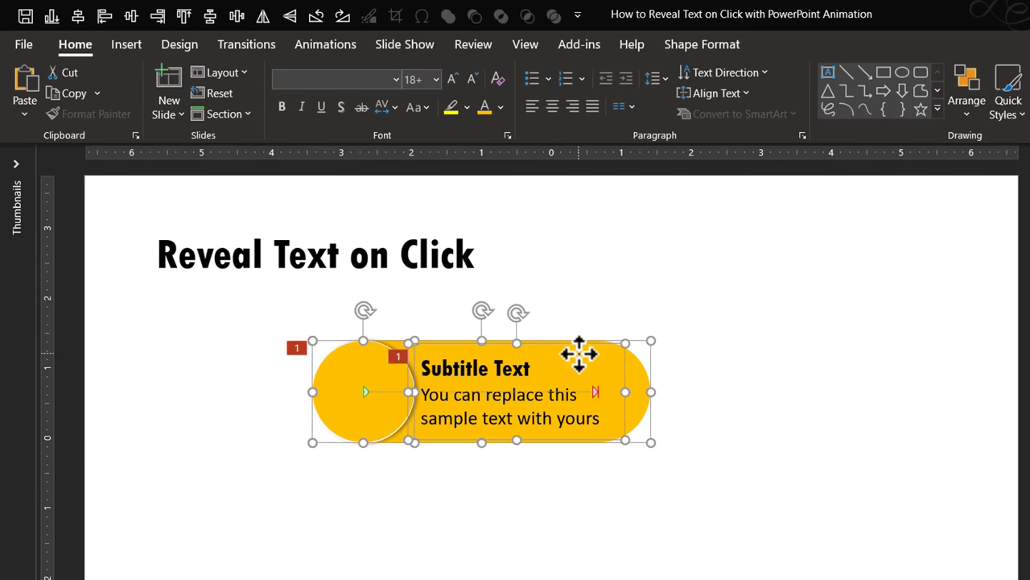
pyautogui.rightClick(580, 353)
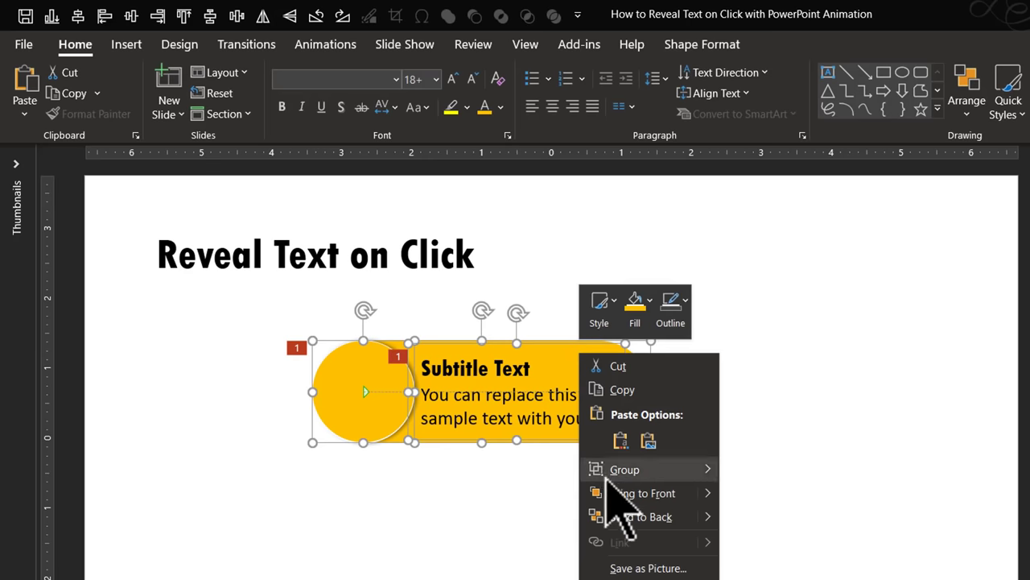
pyautogui.click(618, 517)
pyautogui.click(596, 533)
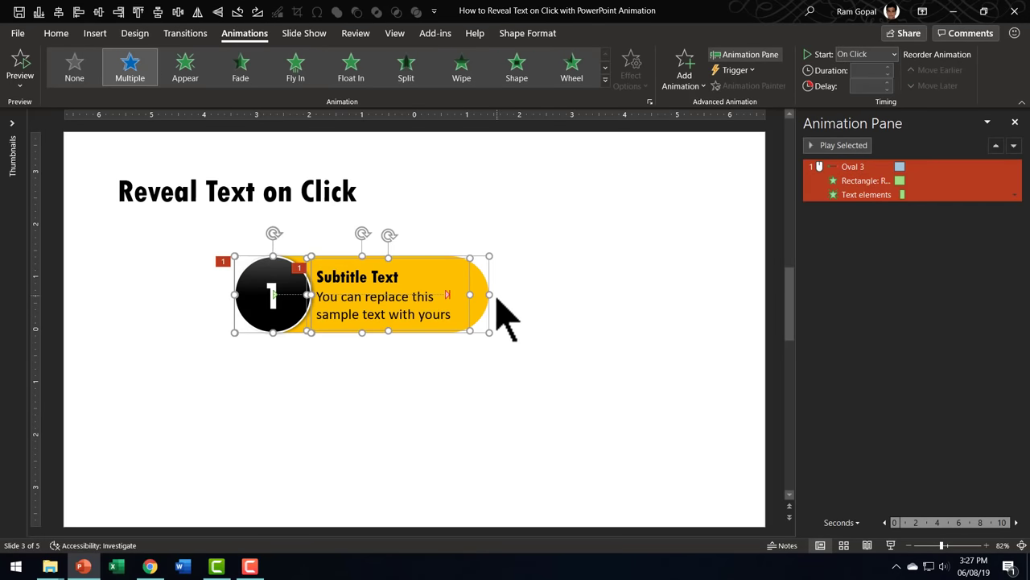
# - Copy the circle-and-bar item into two columns of three and reposition all six
pyautogui.moveTo(475, 281); pyautogui.dragTo(385, 464)
pyautogui.moveTo(430, 515); pyautogui.dragTo(116, 222)
pyautogui.moveTo(356, 265); pyautogui.dragTo(644, 274)
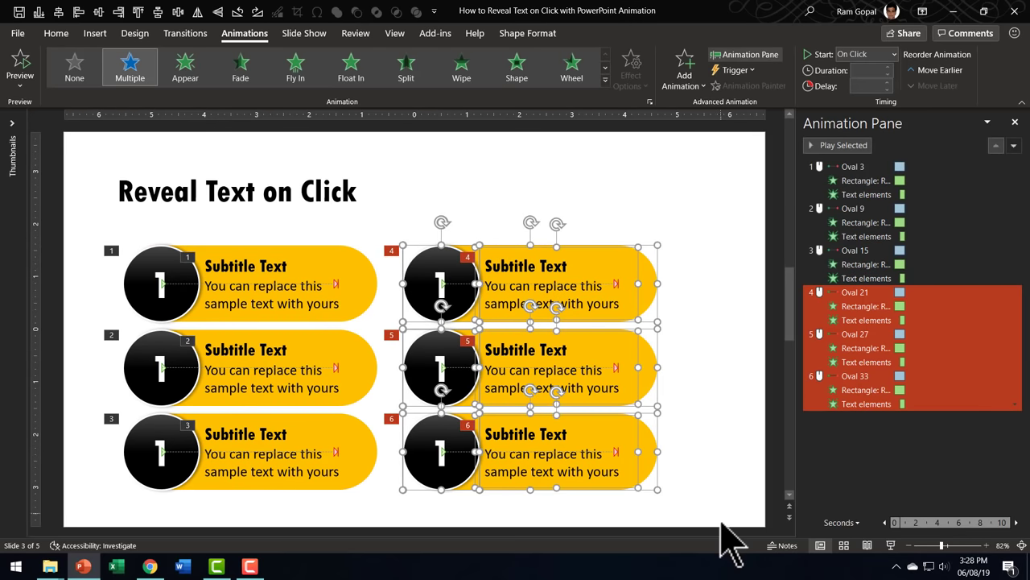
pyautogui.moveTo(722, 522); pyautogui.dragTo(31, 202)
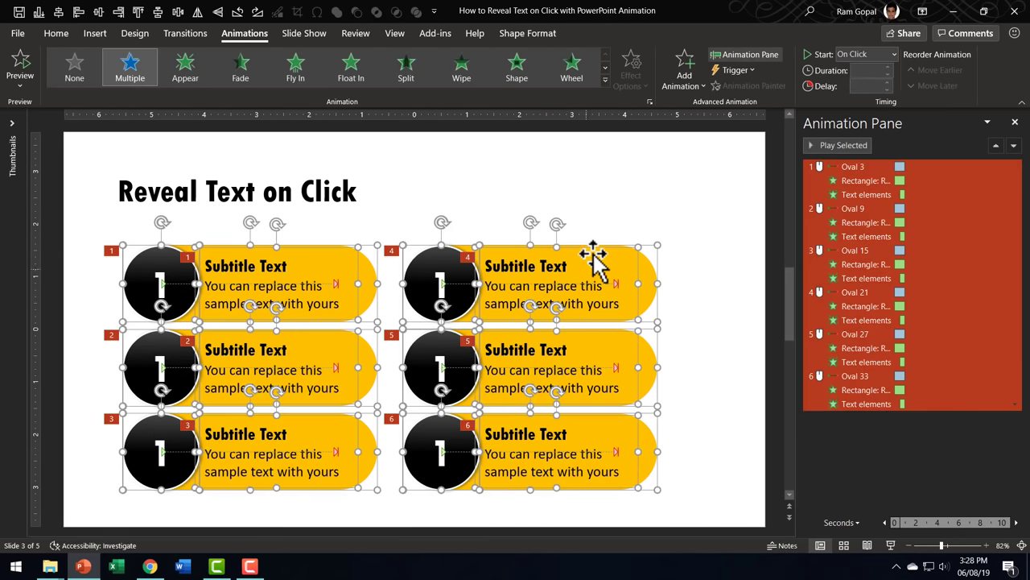
pyautogui.moveTo(593, 256); pyautogui.dragTo(628, 237)
pyautogui.click(714, 317)
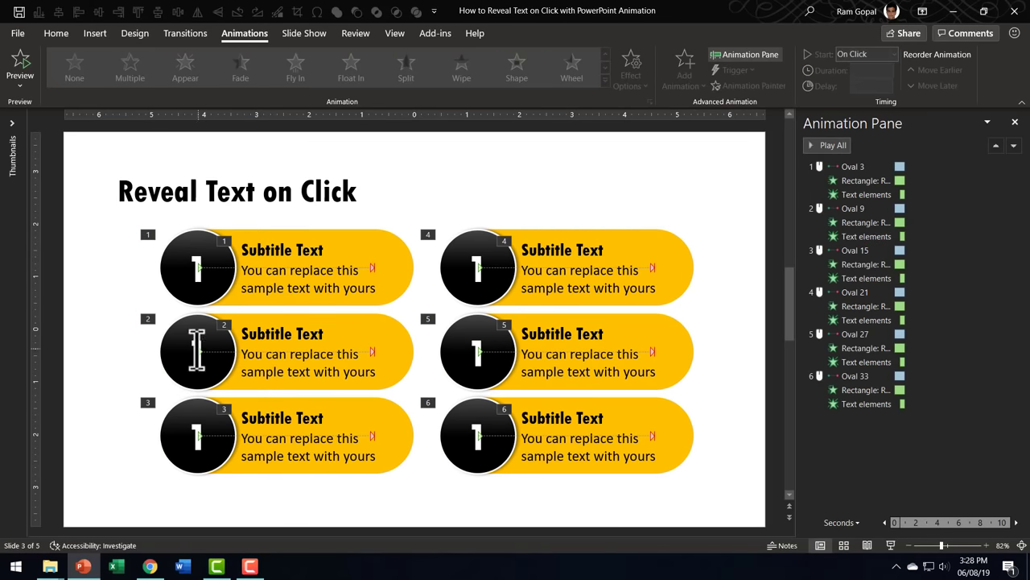
# - Renumber the copied circles 2, 3, 4, 5 and 6
pyautogui.doubleClick(197, 351)
pyautogui.write('2')
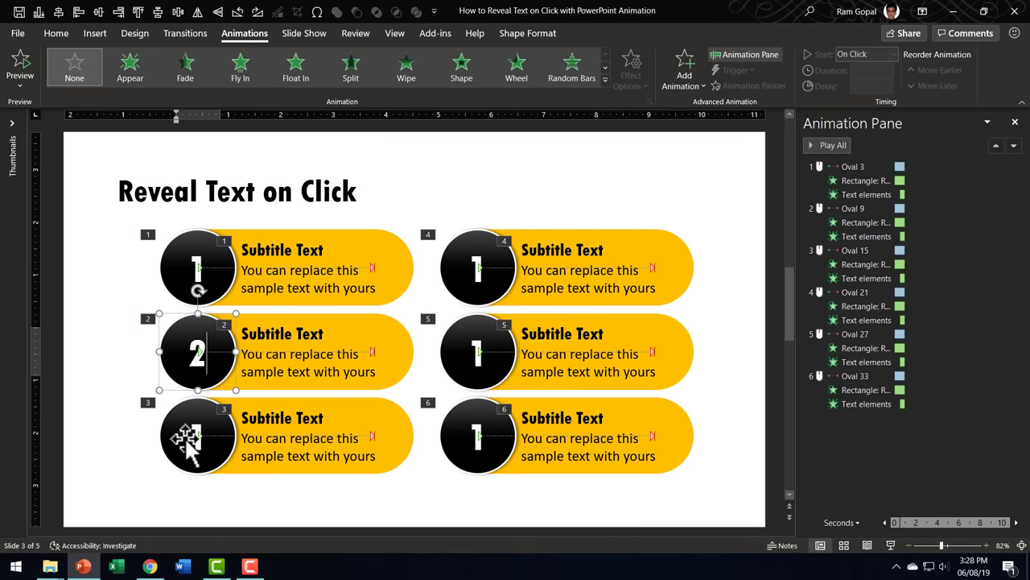
pyautogui.doubleClick(197, 435)
pyautogui.write('3')
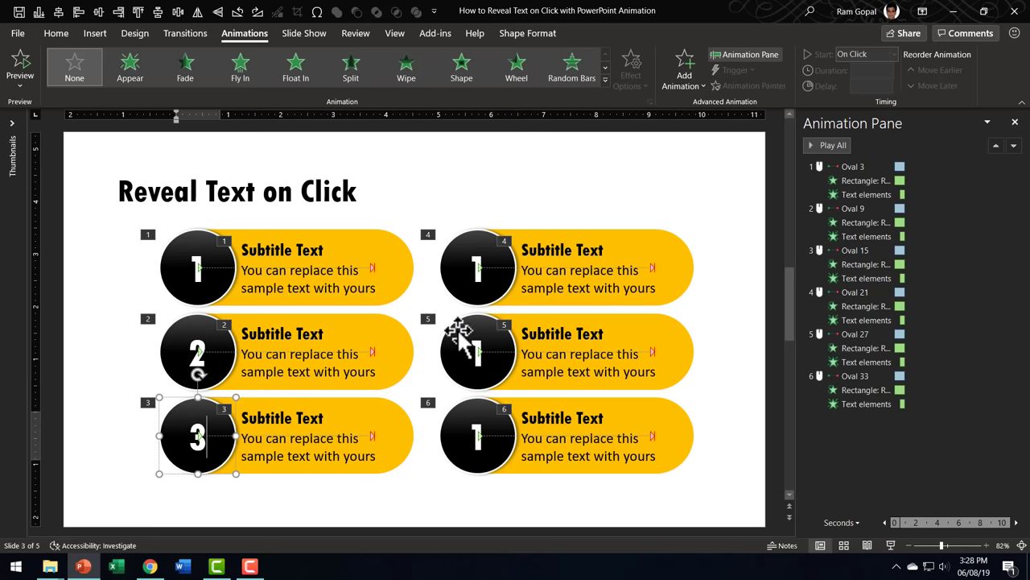
pyautogui.doubleClick(476, 270)
pyautogui.write('4')
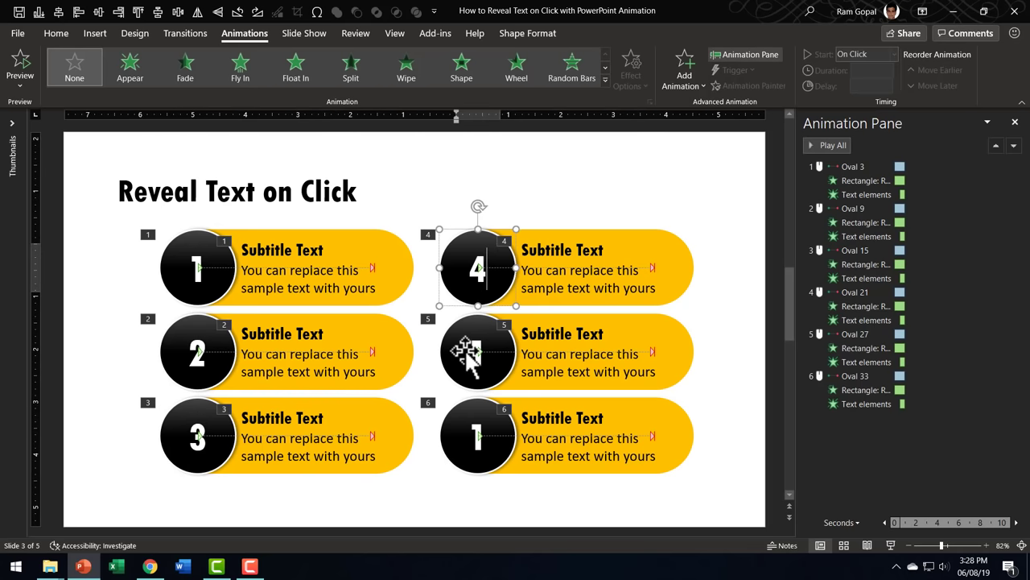
pyautogui.doubleClick(475, 347)
pyautogui.write('5')
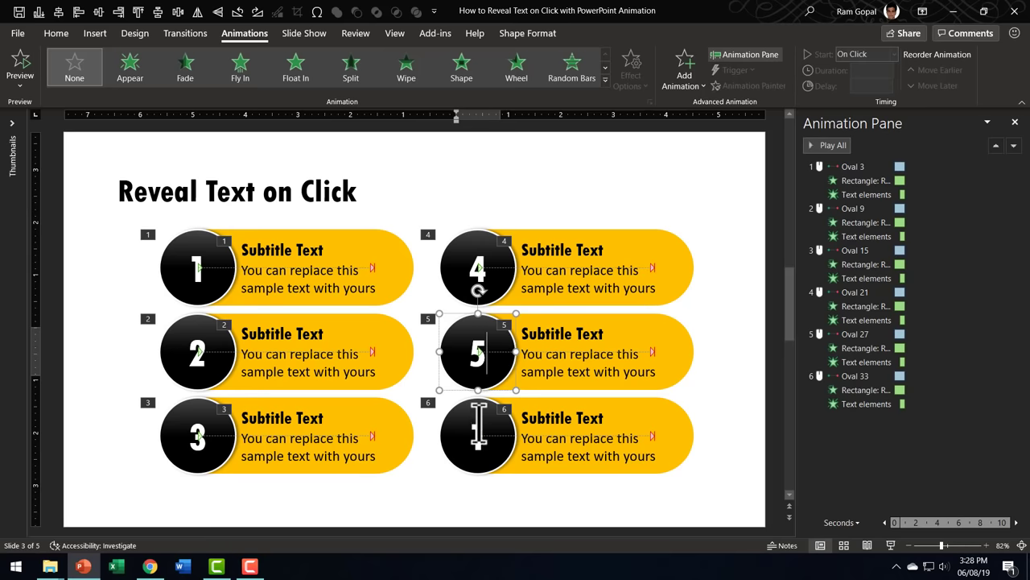
pyautogui.doubleClick(478, 433)
pyautogui.write('6')
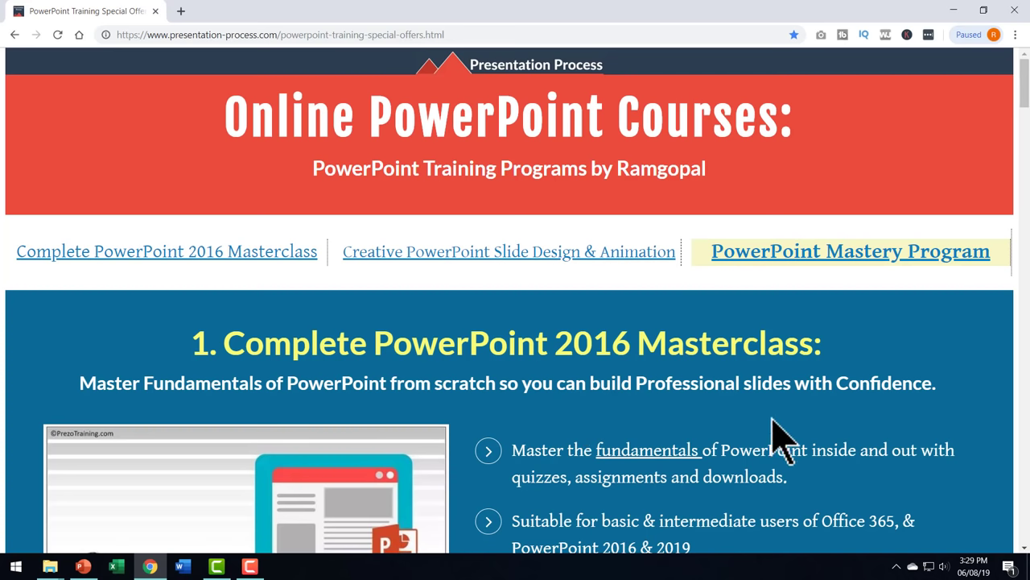
pyautogui.scroll(-3, 779, 439)
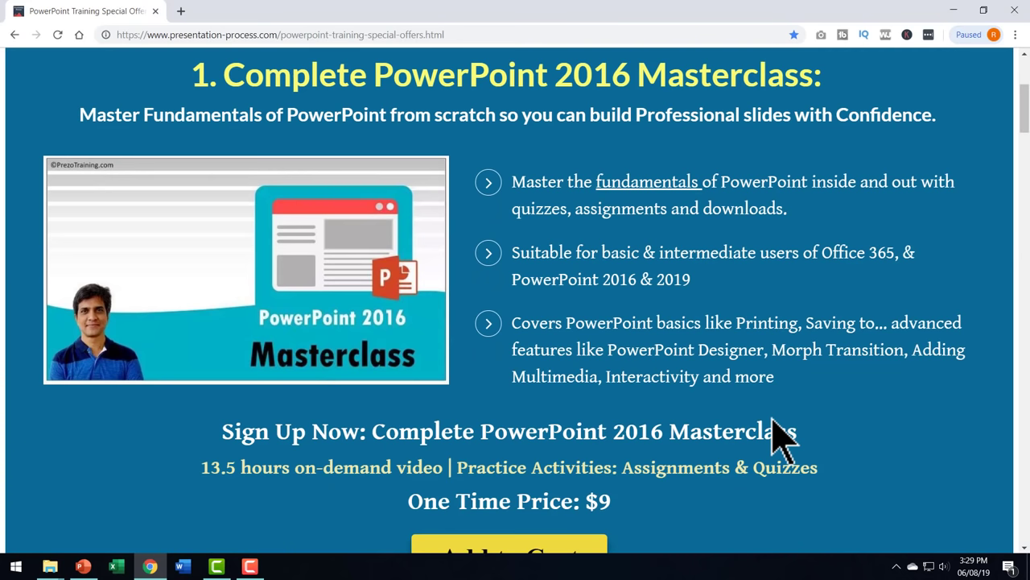
pyautogui.scroll(-1, 780, 439)
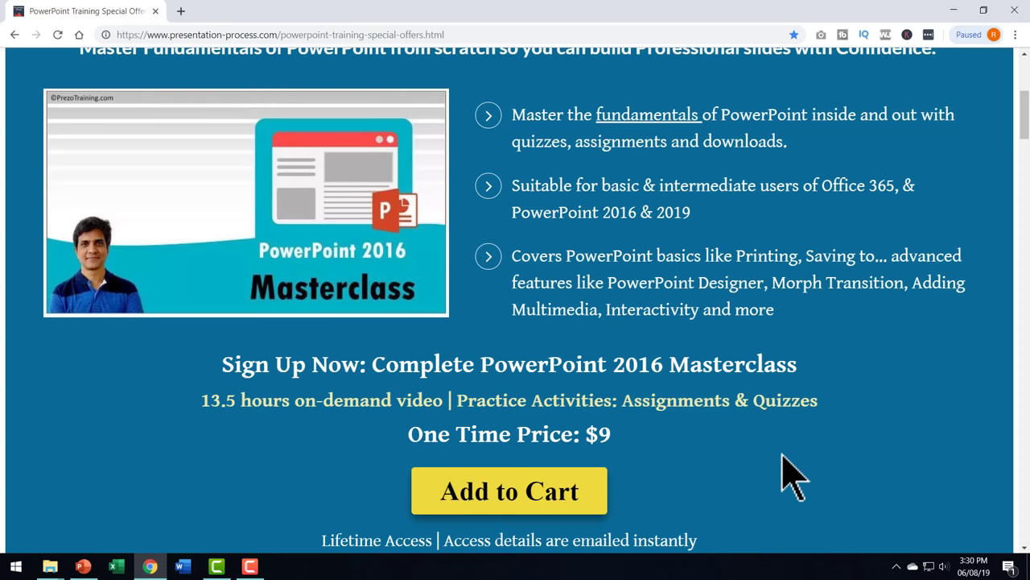
pyautogui.scroll(2, 780, 459)
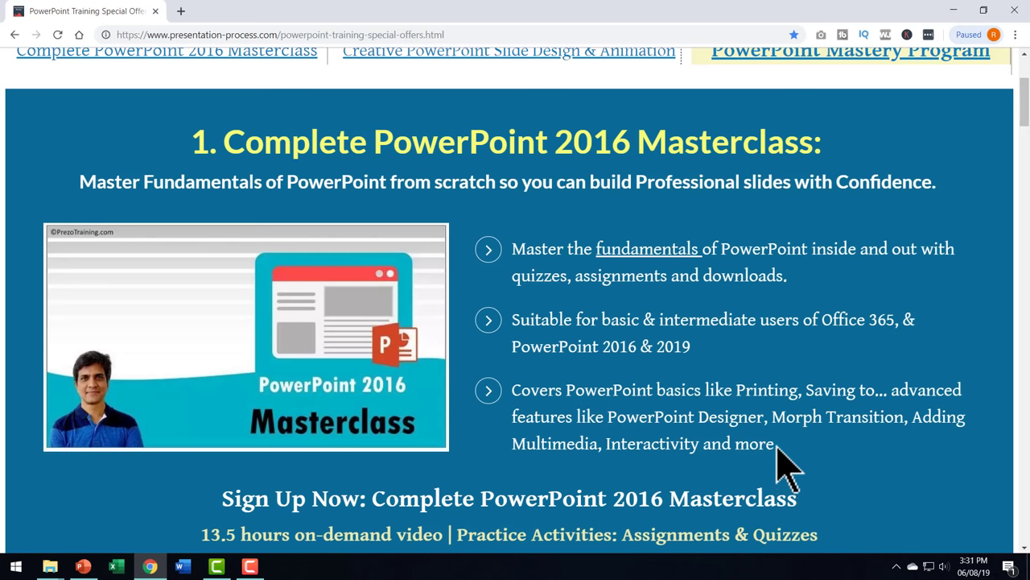
pyautogui.scroll(3, 777, 457)
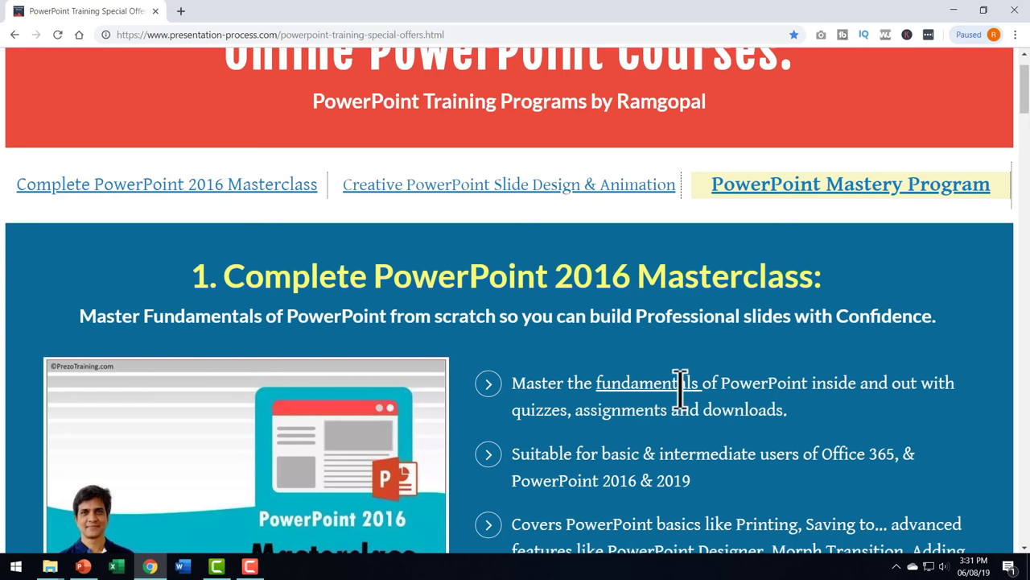
# - Scroll down to the Masterclass Sign Up section showing the $9 price
pyautogui.scroll(-3, 680, 391)
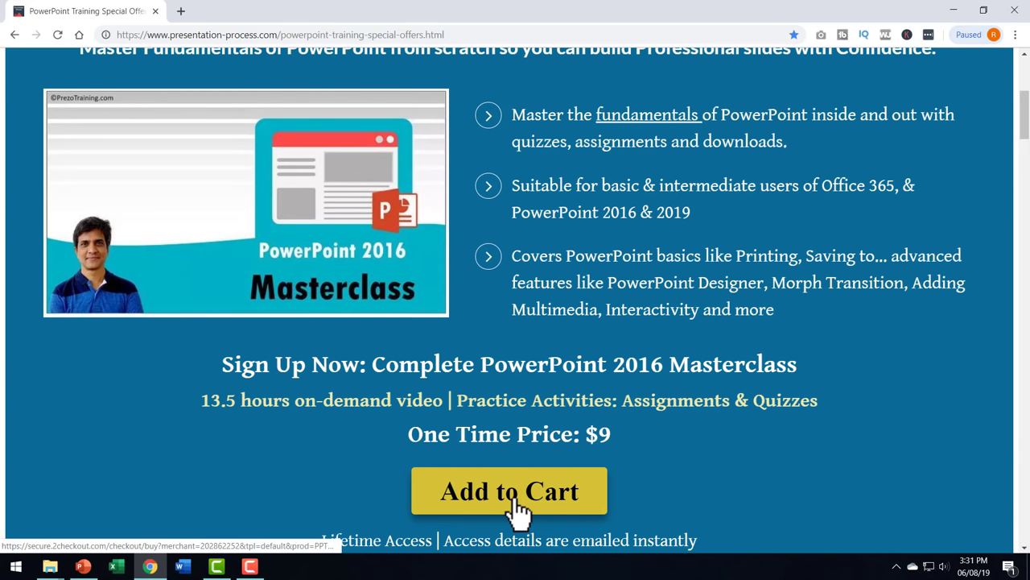